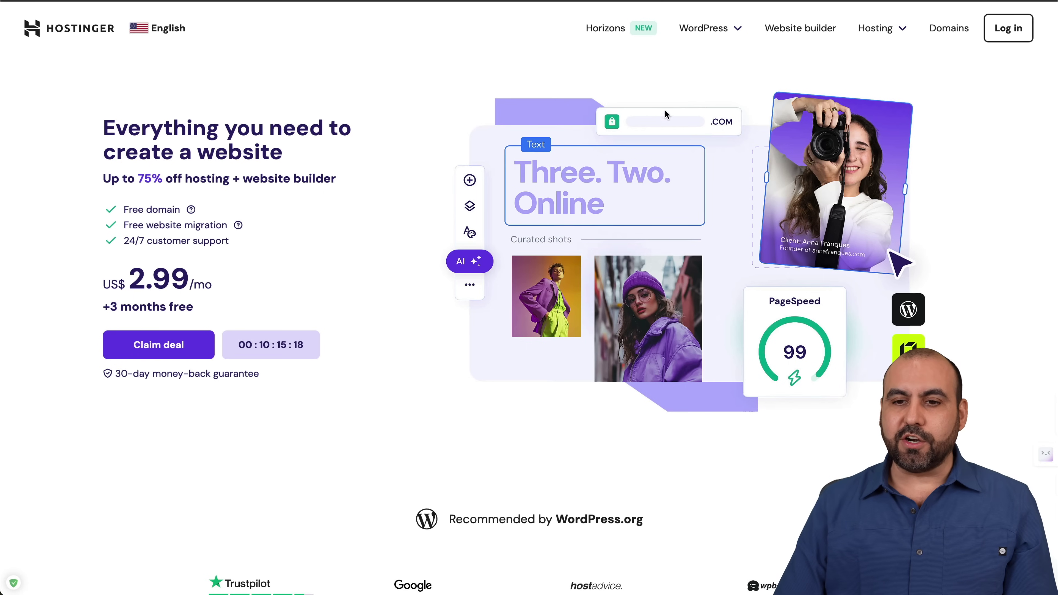
Go to Hostinger's VPS hosting plans and add the KVM 8 plan to the cart.
left_click(892, 33)
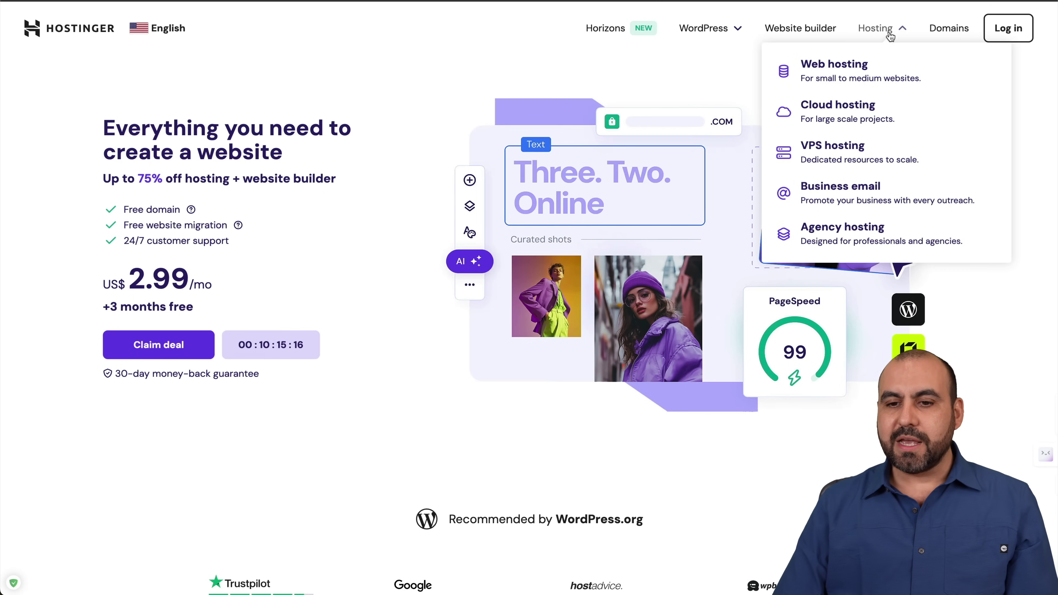
left_click(829, 153)
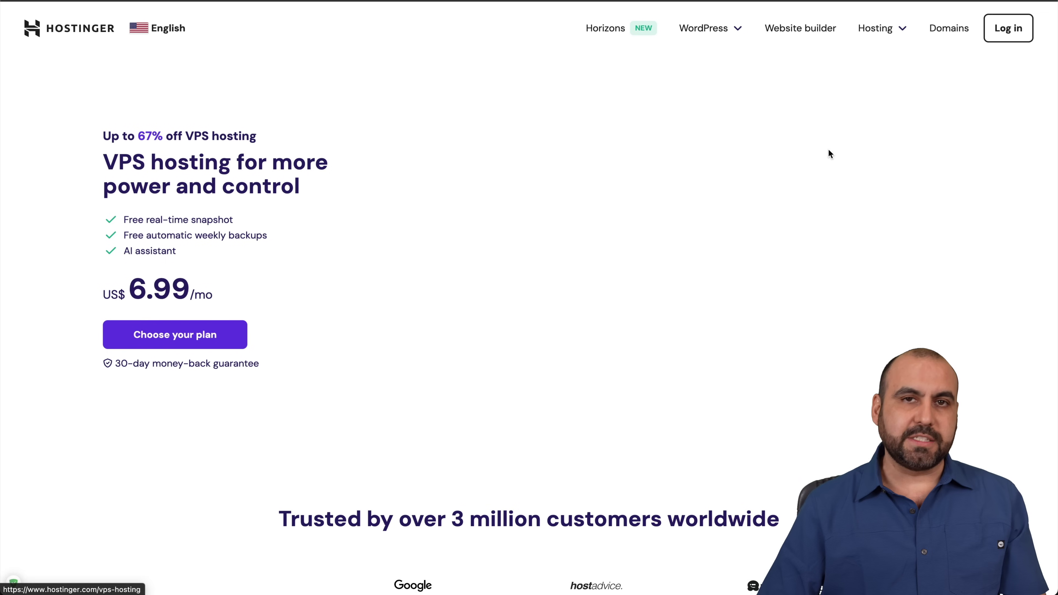
scroll(698, 337, "down", 10)
scroll(698, 335, "down", 3)
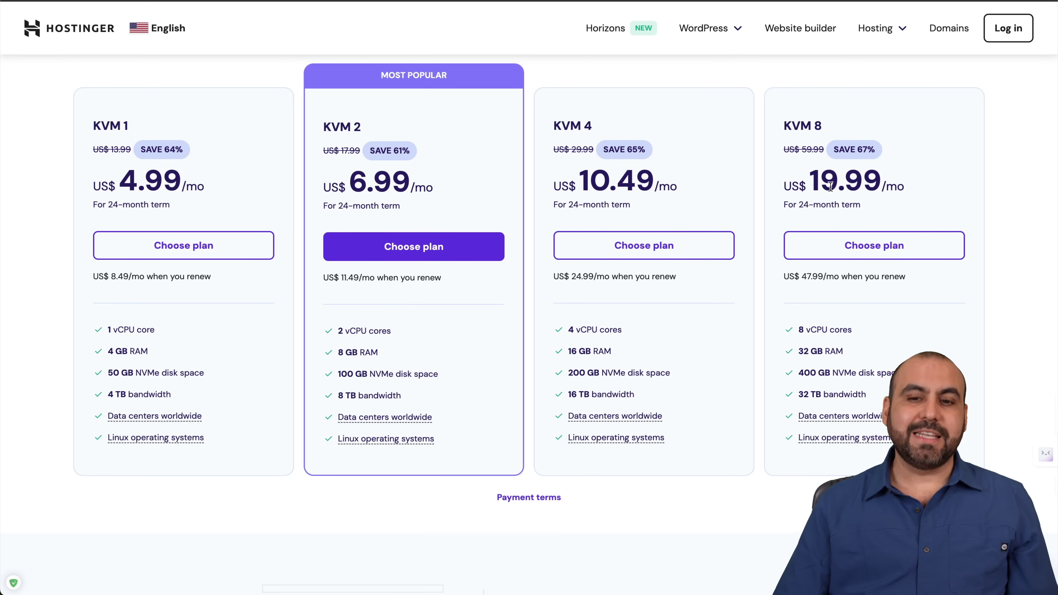
left_click(850, 250)
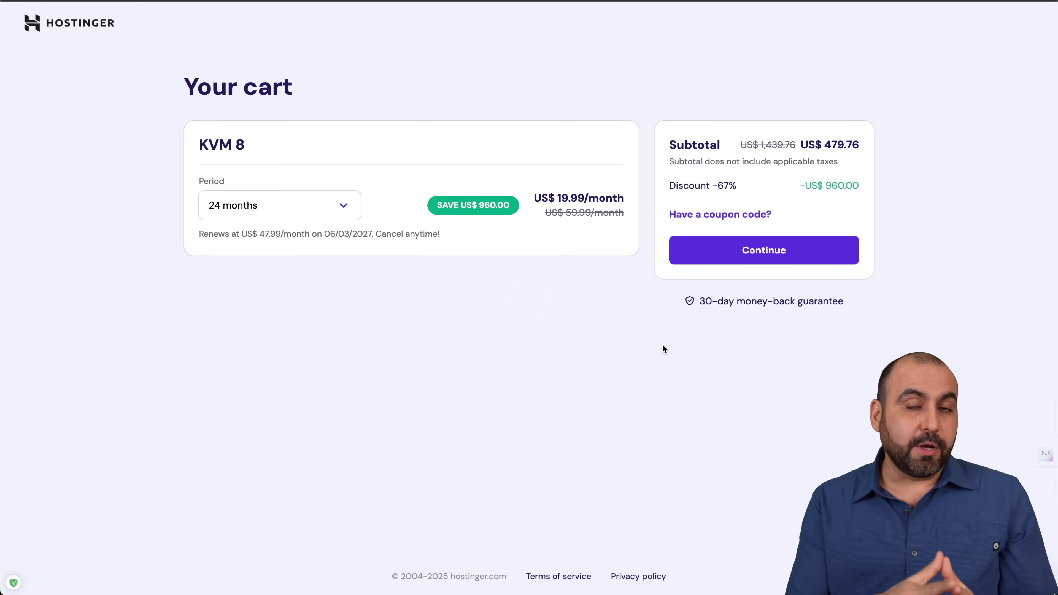
Keep the KVM 8 plan at 24 months and apply the coupon code SAASMASTER.
left_click(317, 200)
left_click(485, 280)
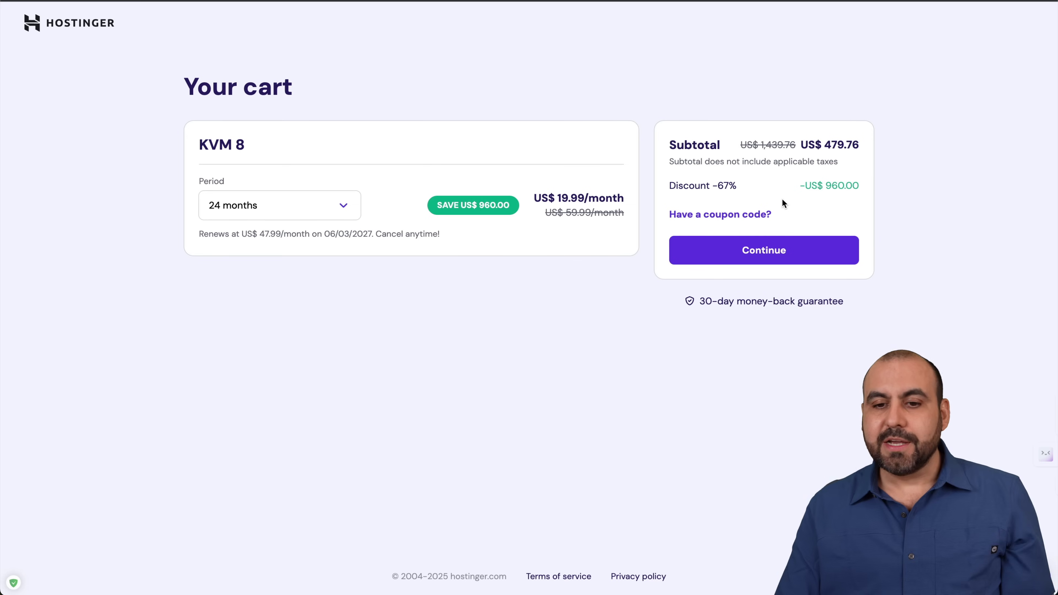
left_click(726, 215)
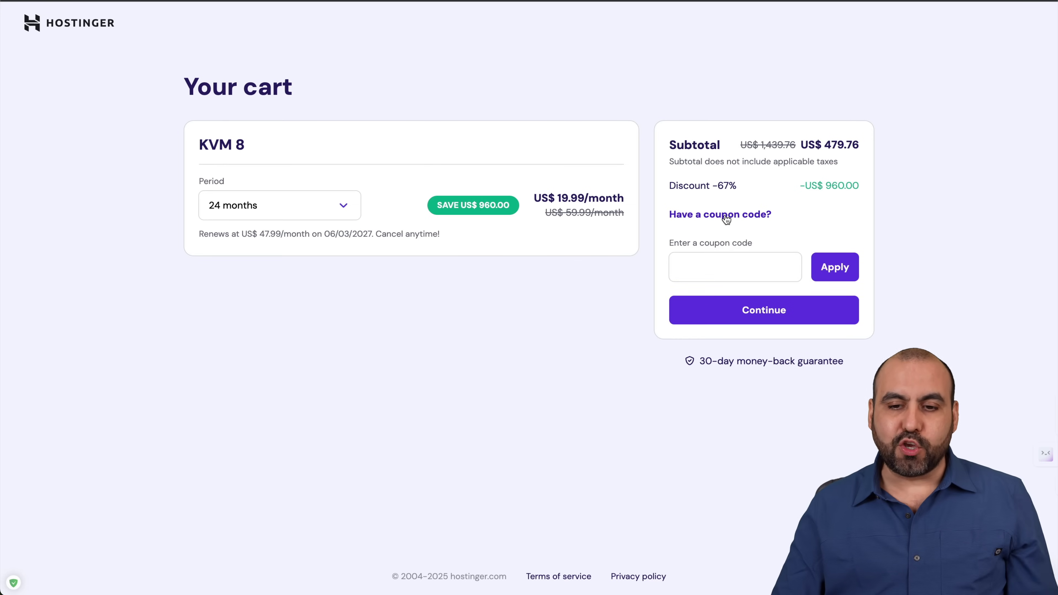
left_click(727, 260)
type("SAASMASTET")
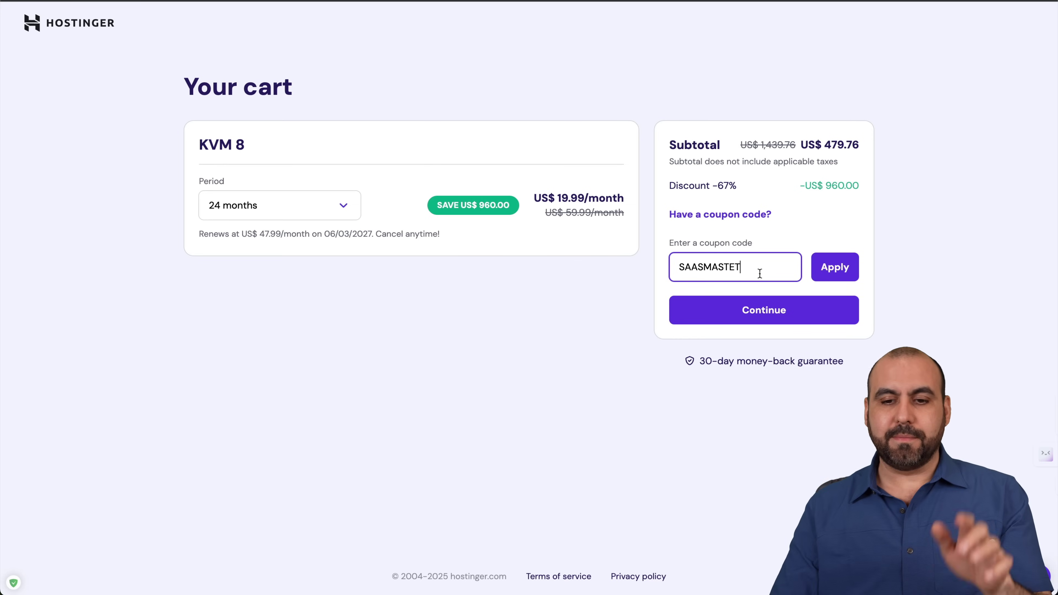
key("BackSpace")
type("R")
left_click(842, 270)
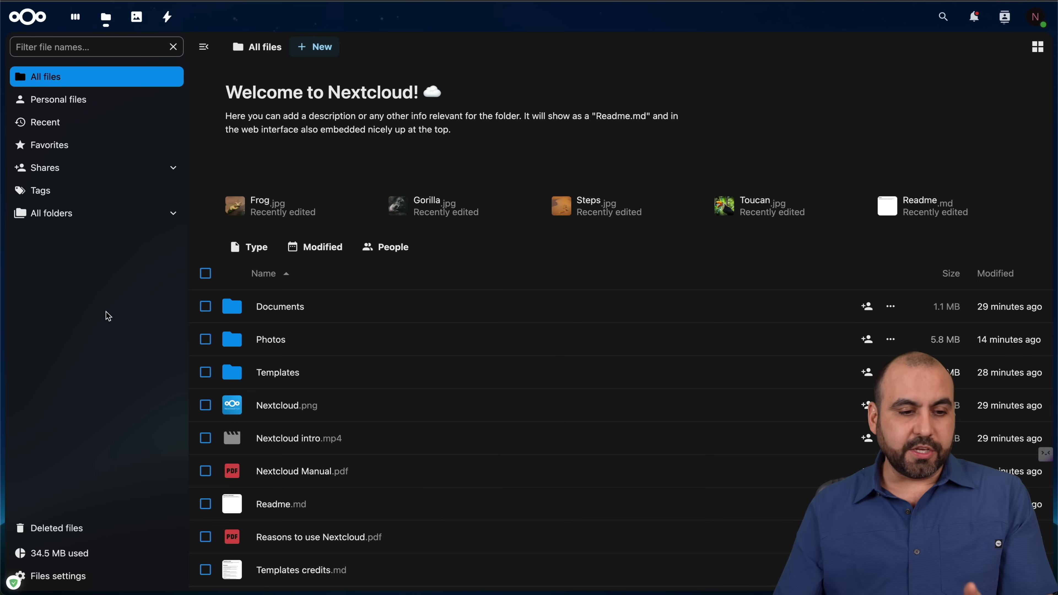
Upload 'Screenshot 2025-02-28 at 9.01.37 PM.png' from Finder Recents into All files, then view Personal files.
mouse_move(290, 572)
left_click(254, 566)
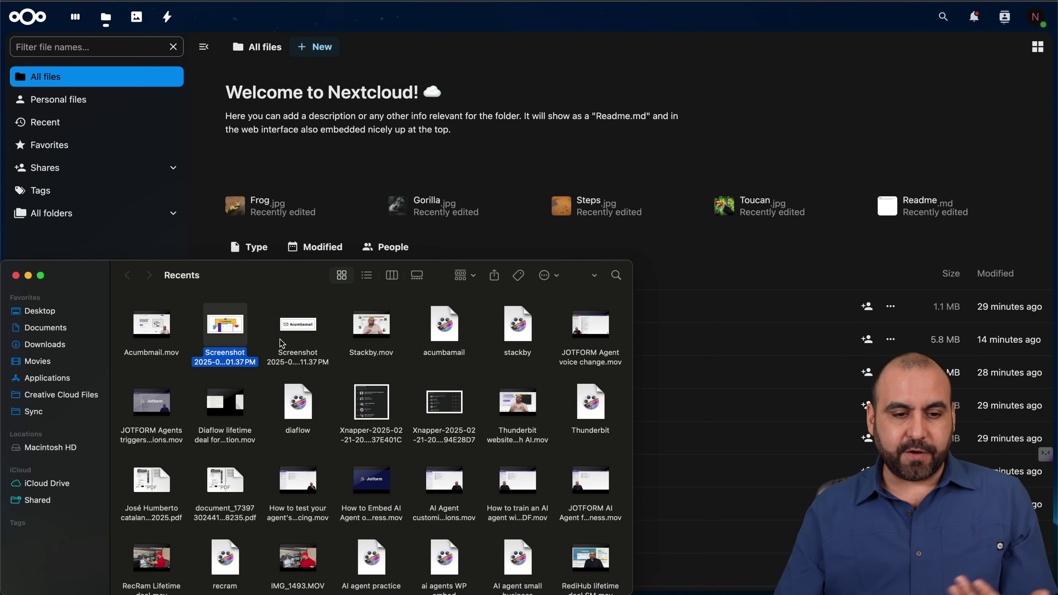
left_click_drag(225, 327, 632, 122)
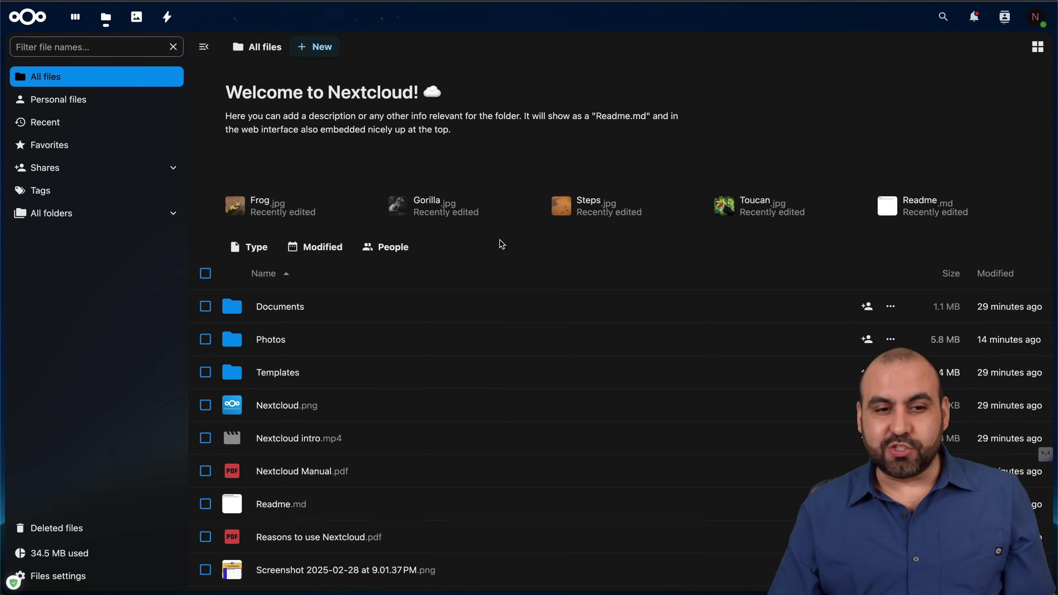
left_click(78, 104)
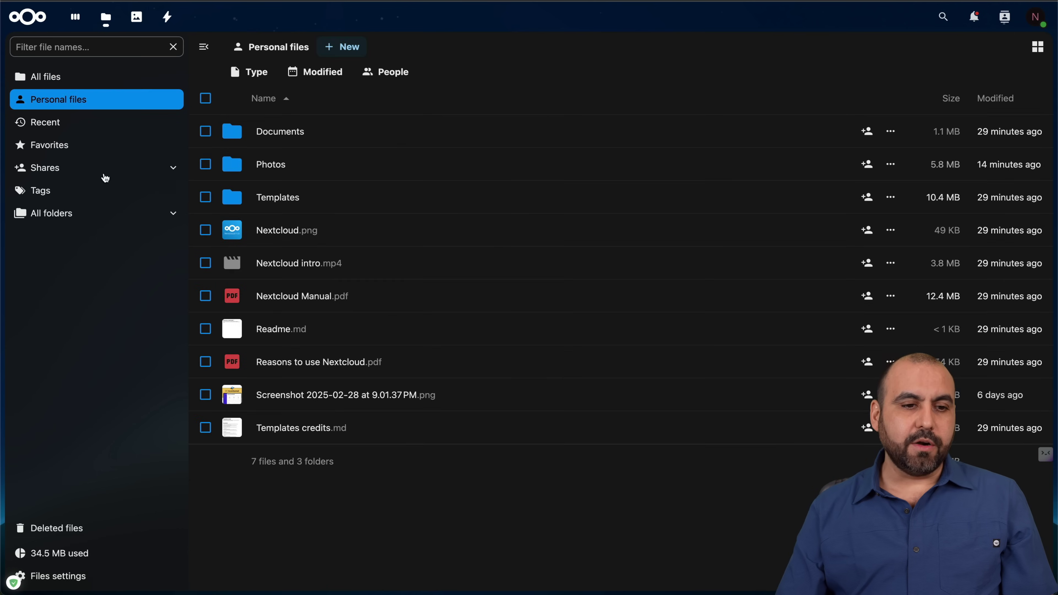
Browse the Recent, Favorites and Shares views, expand All folders, and open Files settings.
left_click(50, 125)
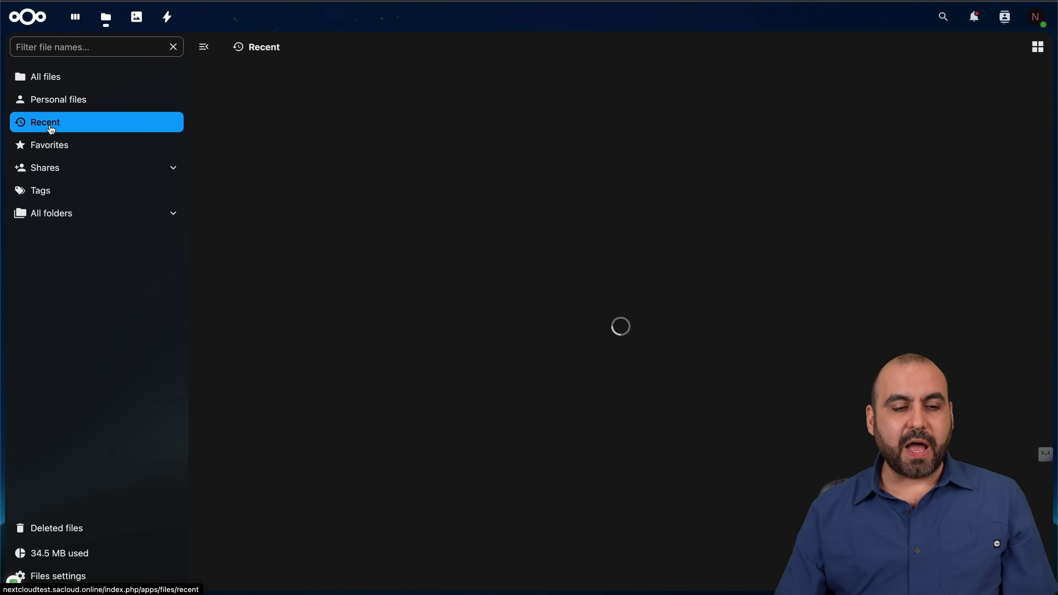
left_click(83, 151)
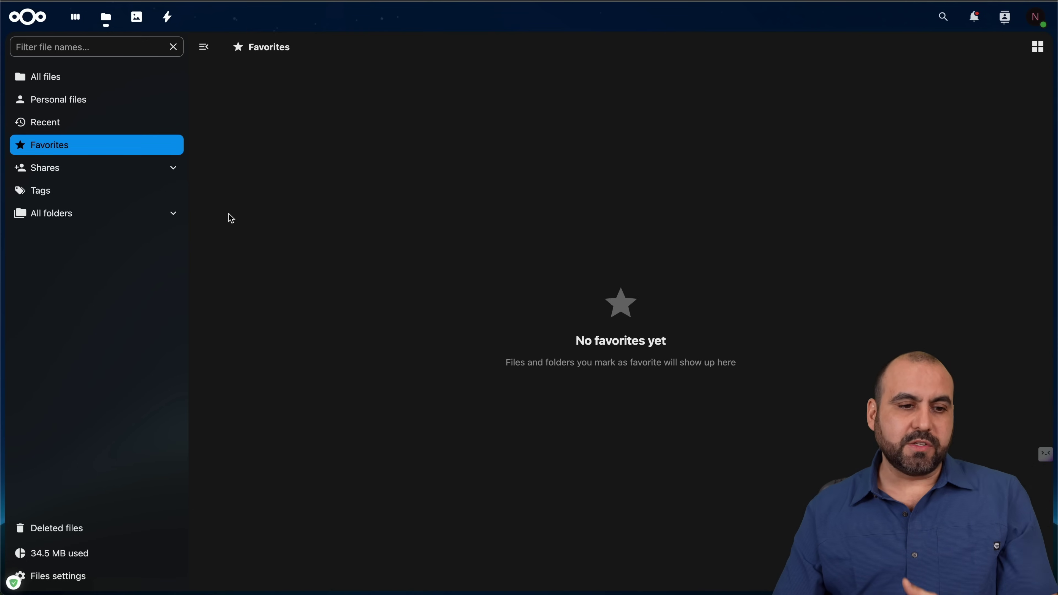
left_click(65, 169)
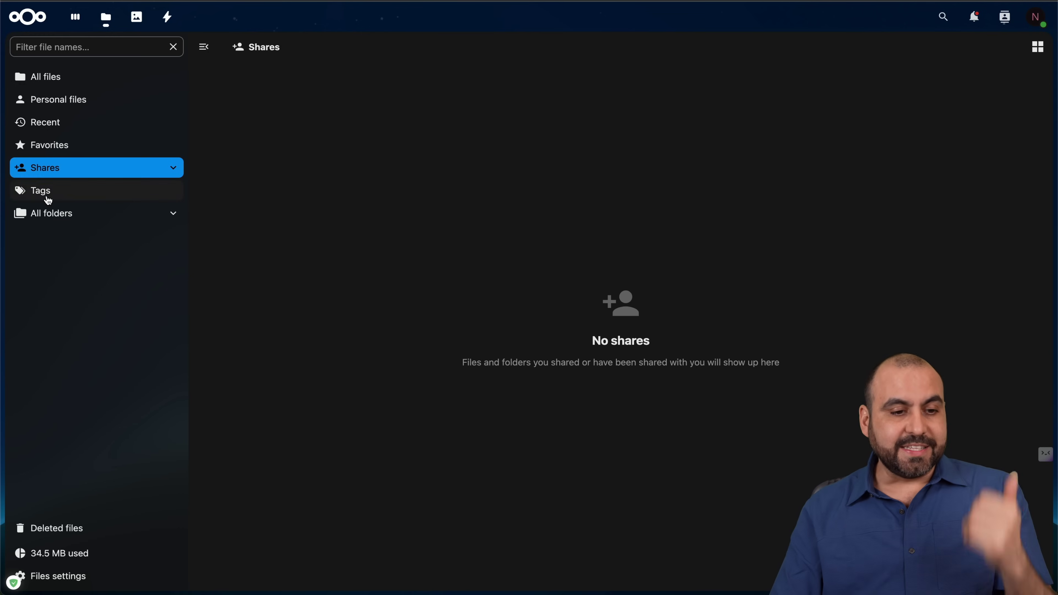
left_click(164, 219)
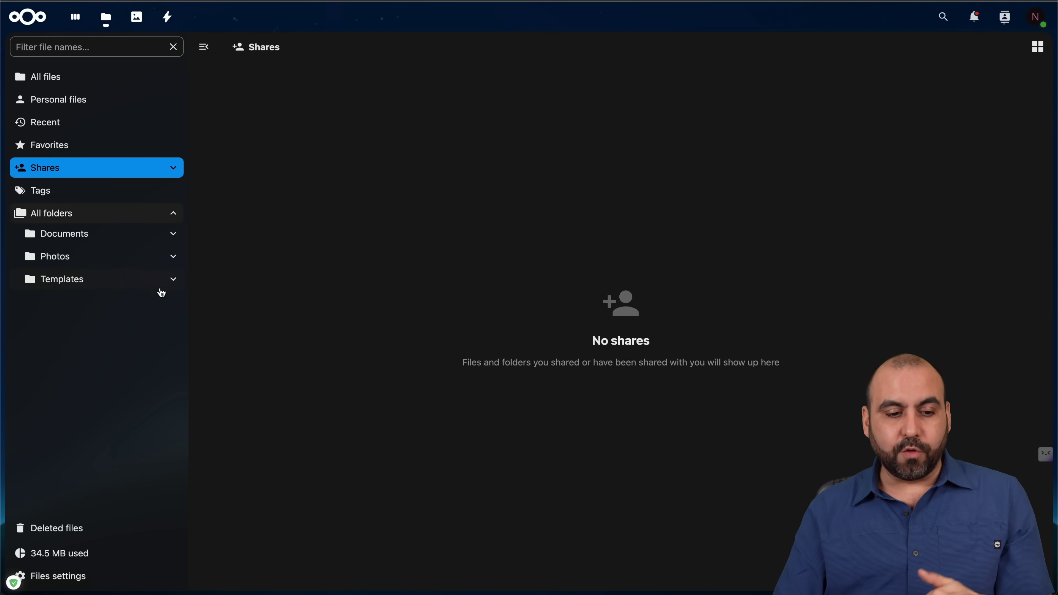
left_click(72, 577)
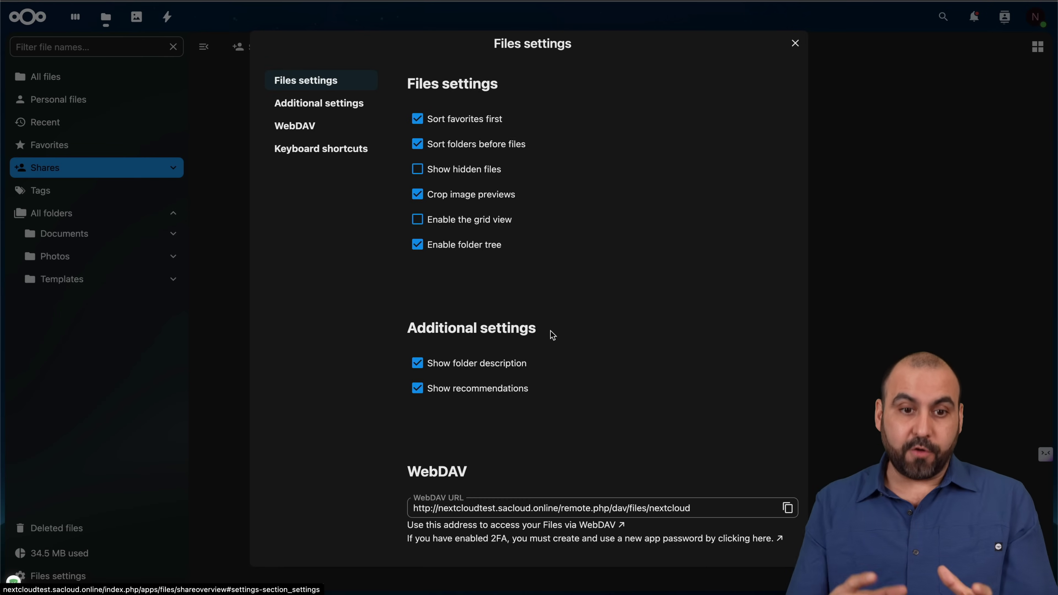
scroll(586, 305, "down", 1)
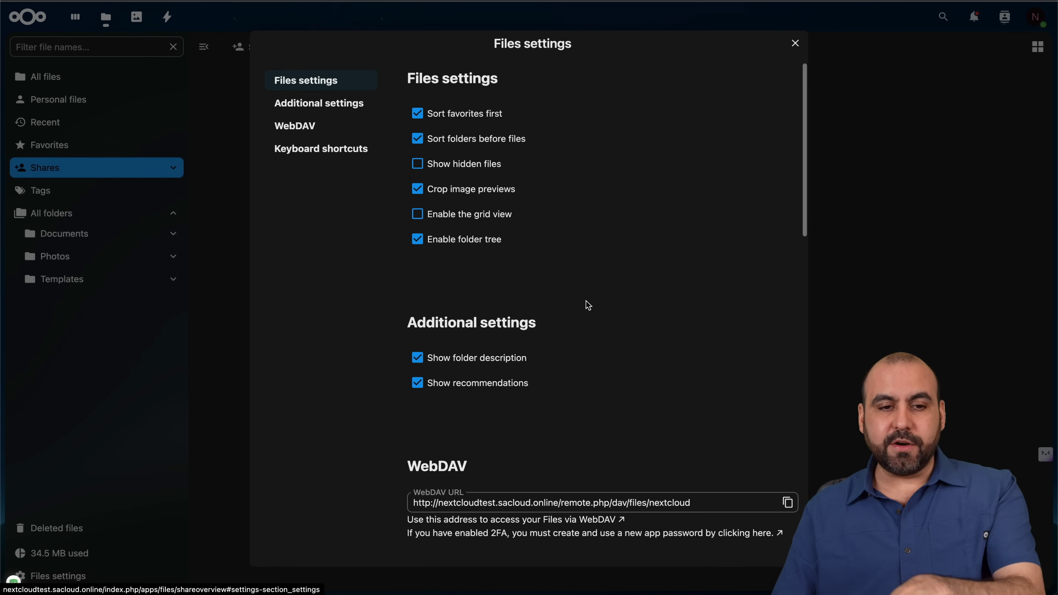
scroll(634, 339, "down", 10)
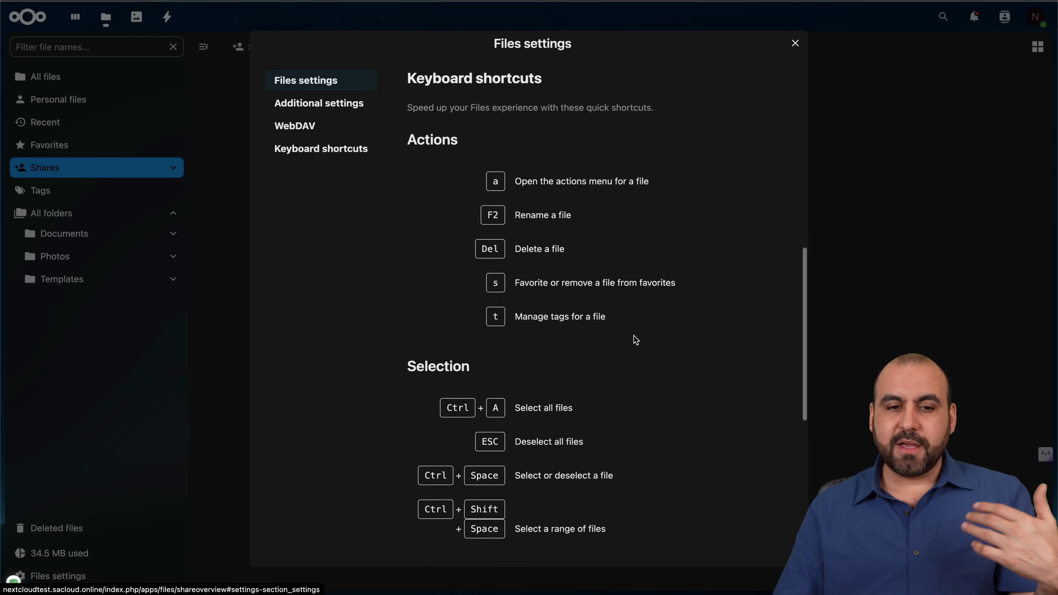
scroll(636, 340, "down", 3)
scroll(668, 264, "up", 15)
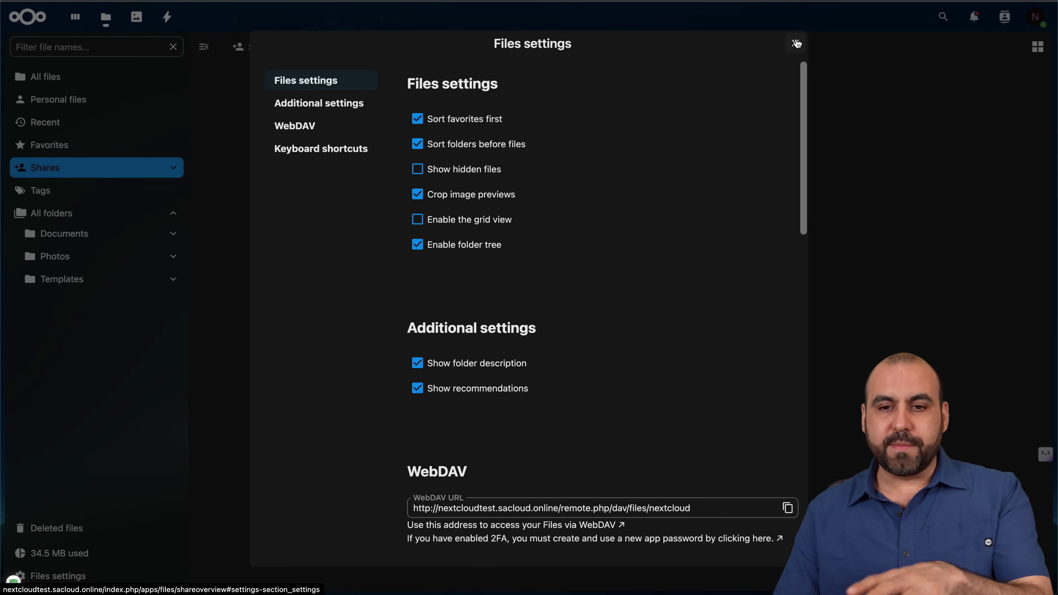
left_click(796, 44)
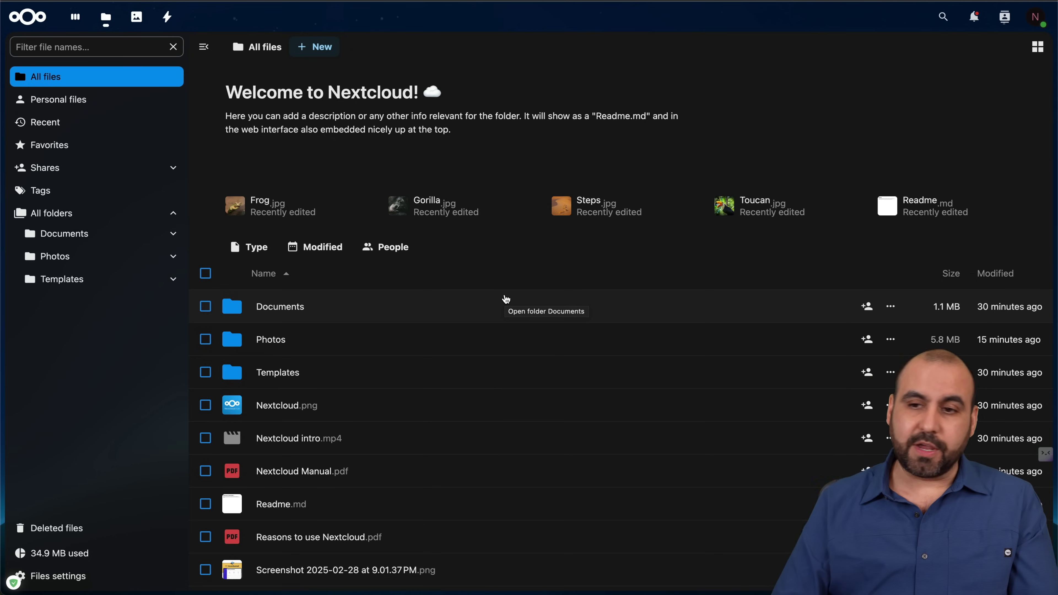
Open the Administration settings Overview from the avatar account menu.
left_click(1036, 18)
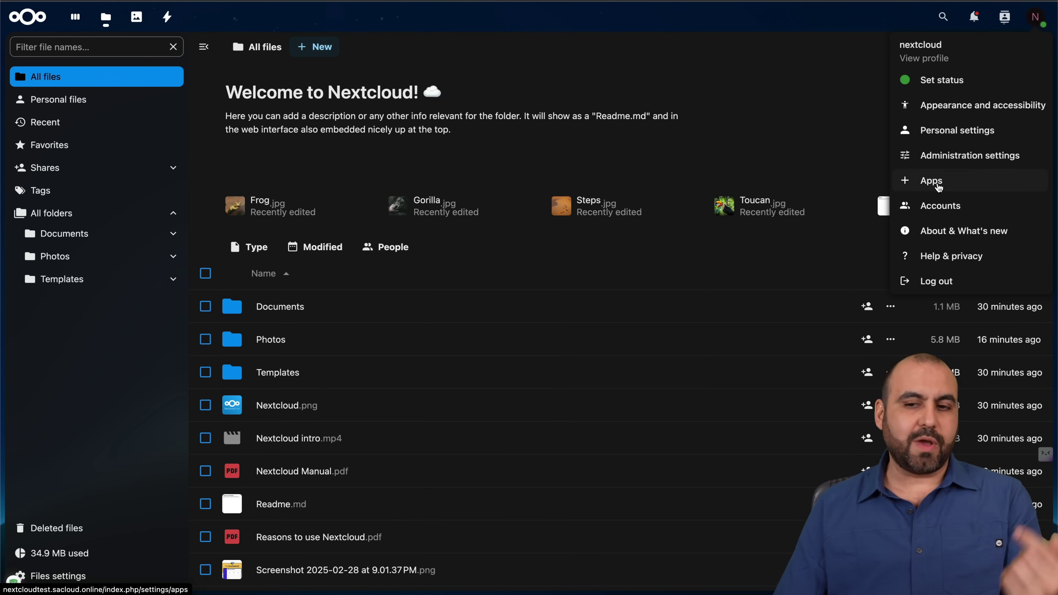
left_click(973, 158)
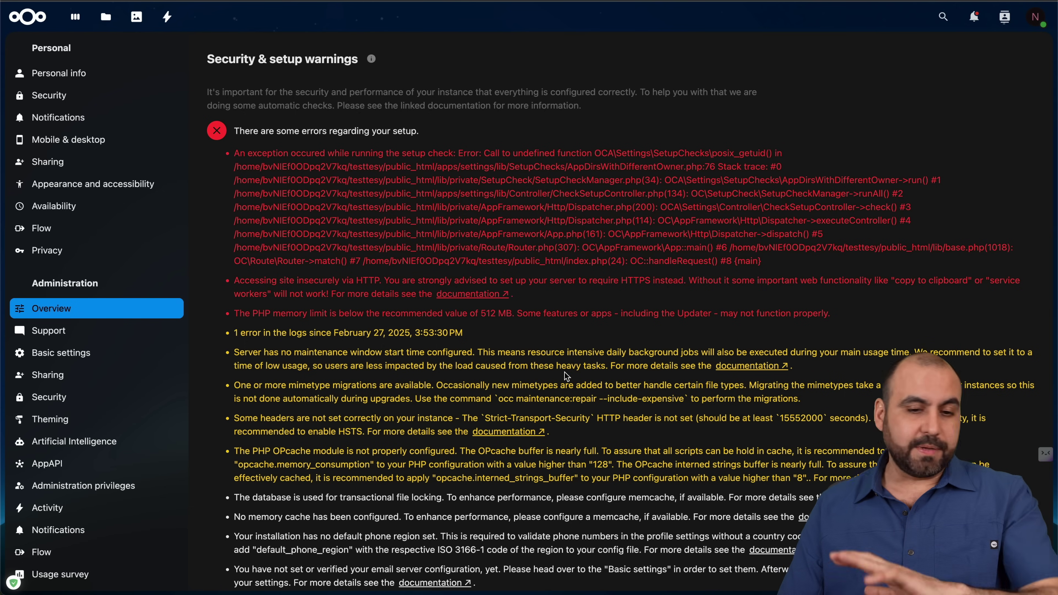
Review the Basic settings, Sharing and Security administration pages.
scroll(565, 372, "down", 5)
scroll(563, 373, "down", 2)
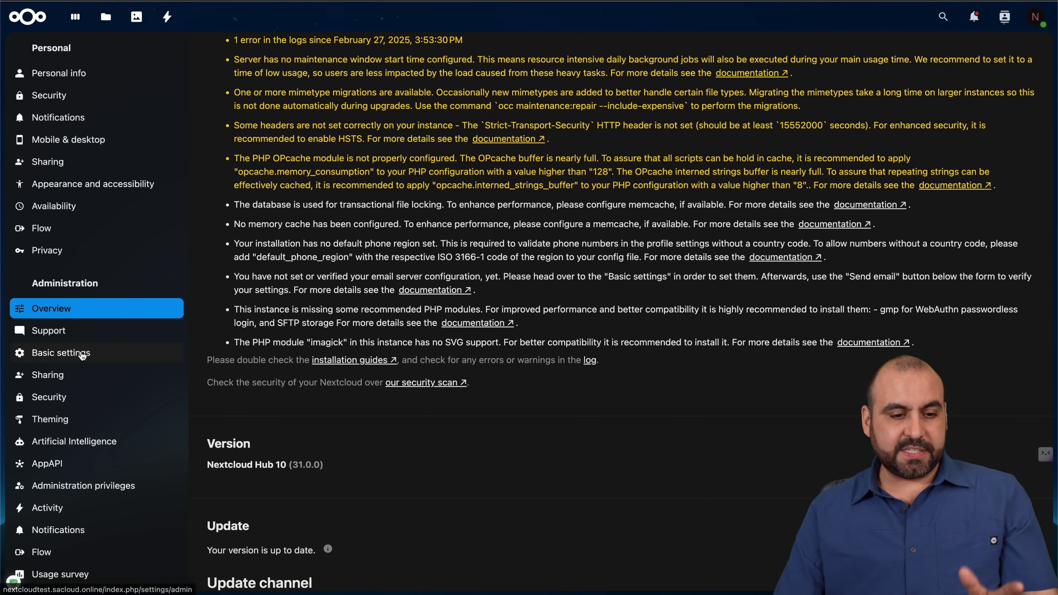
left_click(83, 354)
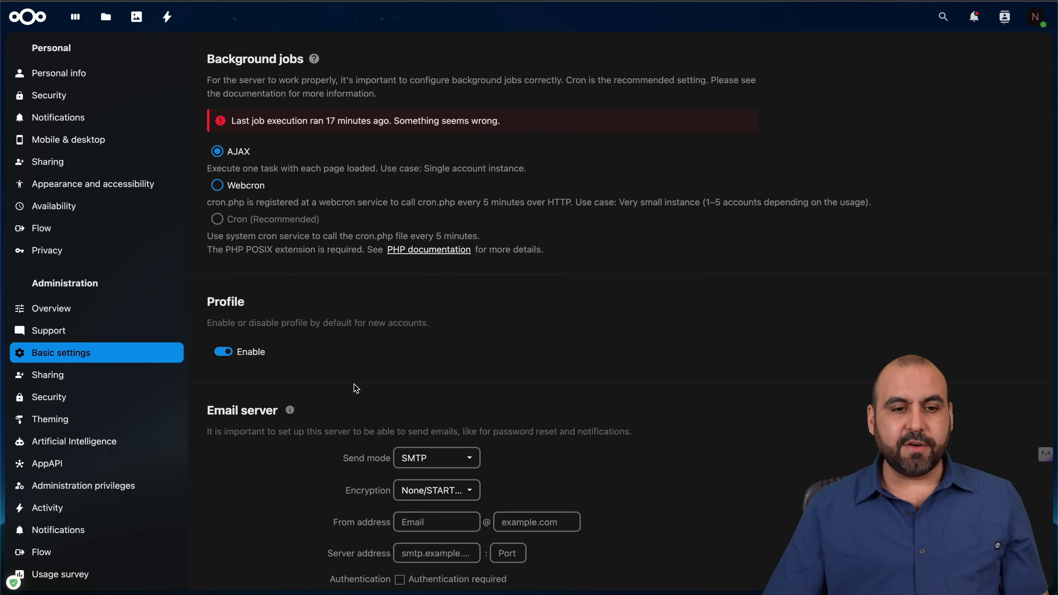
scroll(394, 288, "down", 15)
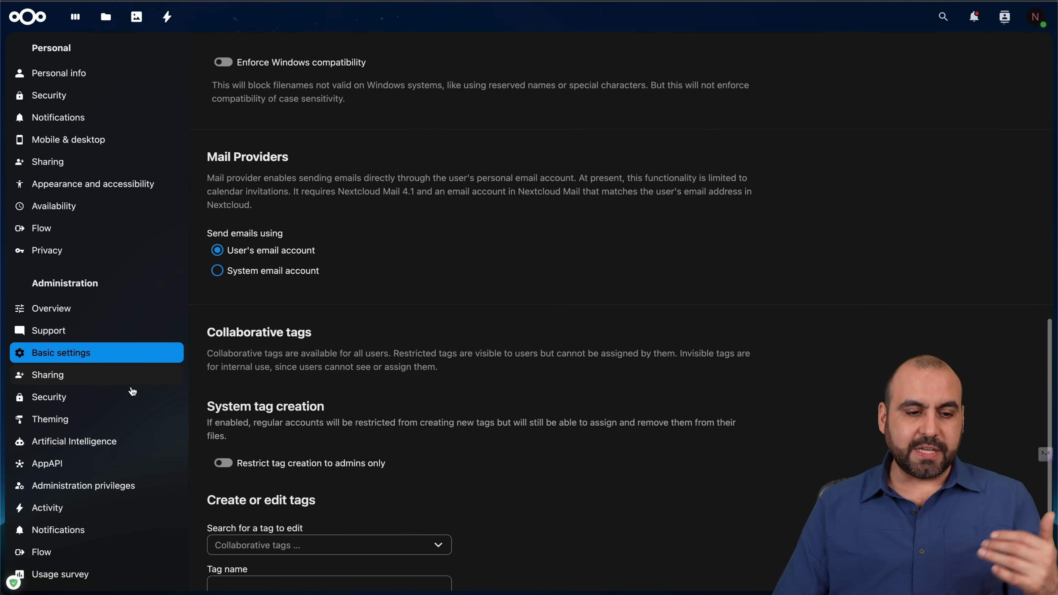
left_click(85, 379)
scroll(435, 447, "down", 5)
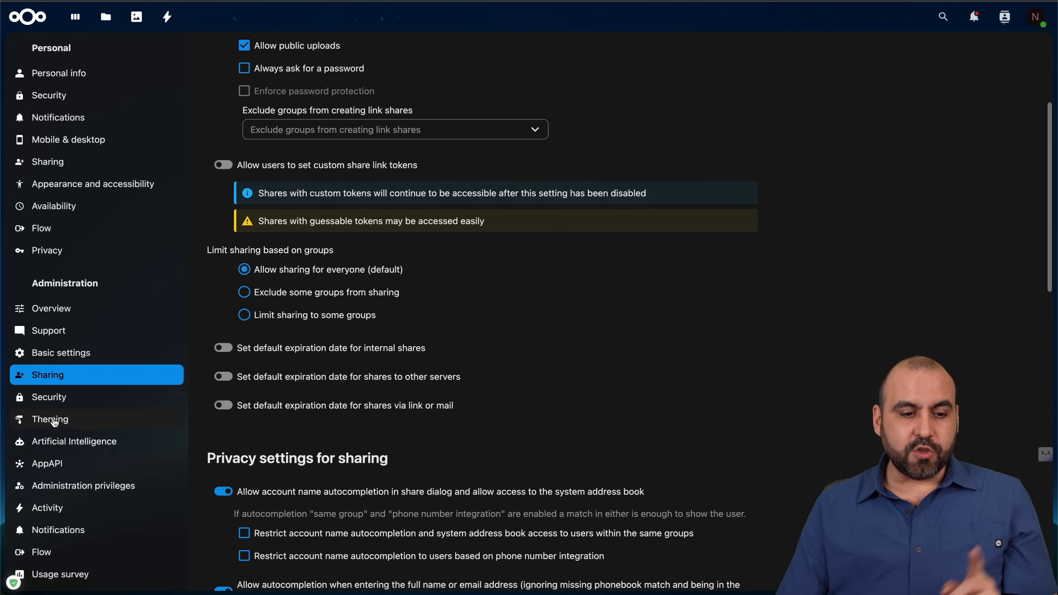
left_click(46, 399)
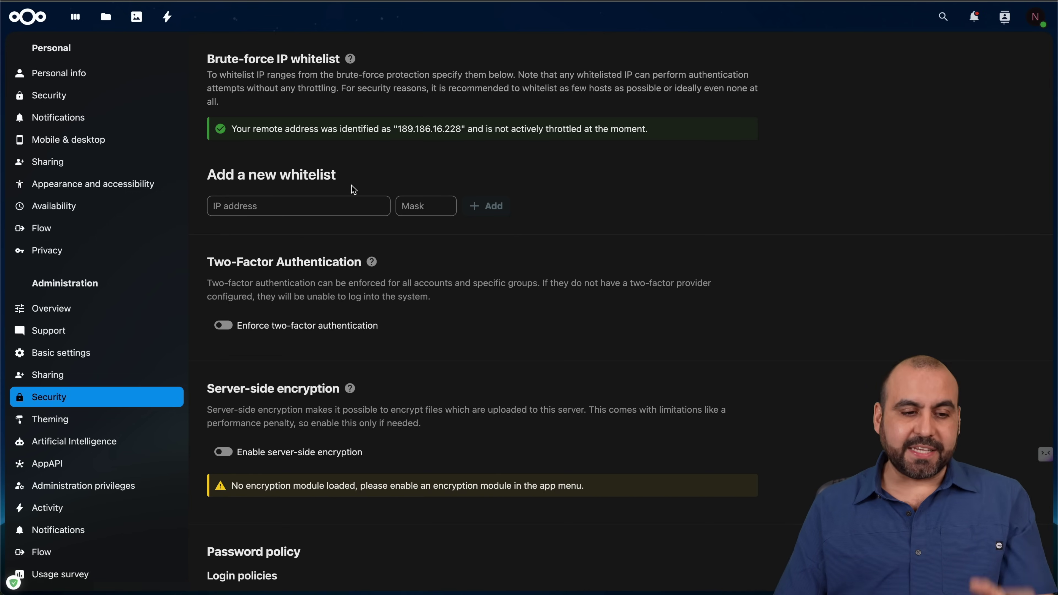
Review Theming, Artificial Intelligence, AppAPI, Administration privileges and Flow, then browse more Flow apps.
scroll(353, 190, "down", 4)
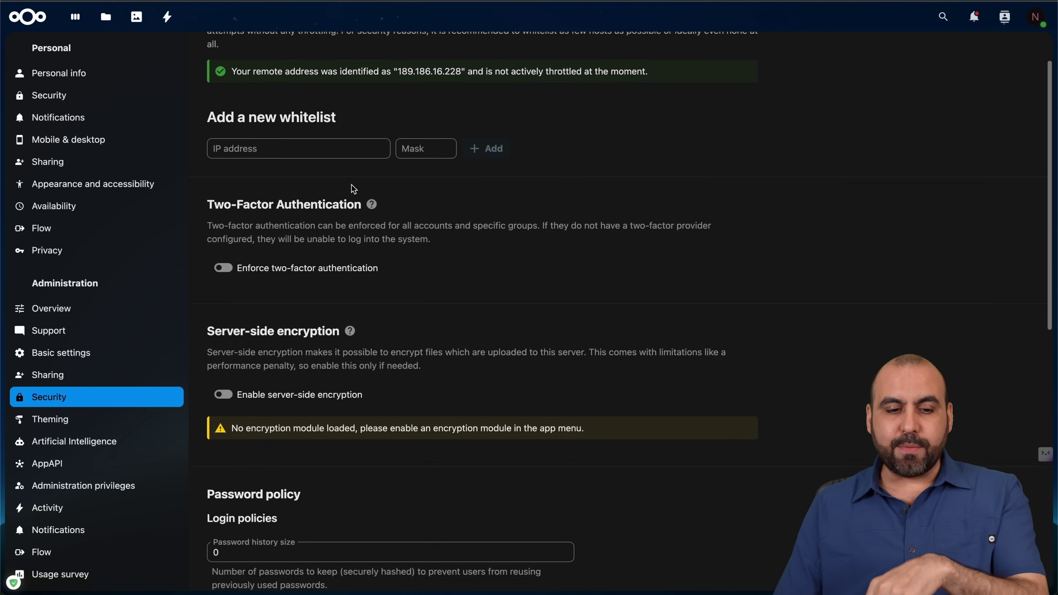
scroll(353, 190, "down", 2)
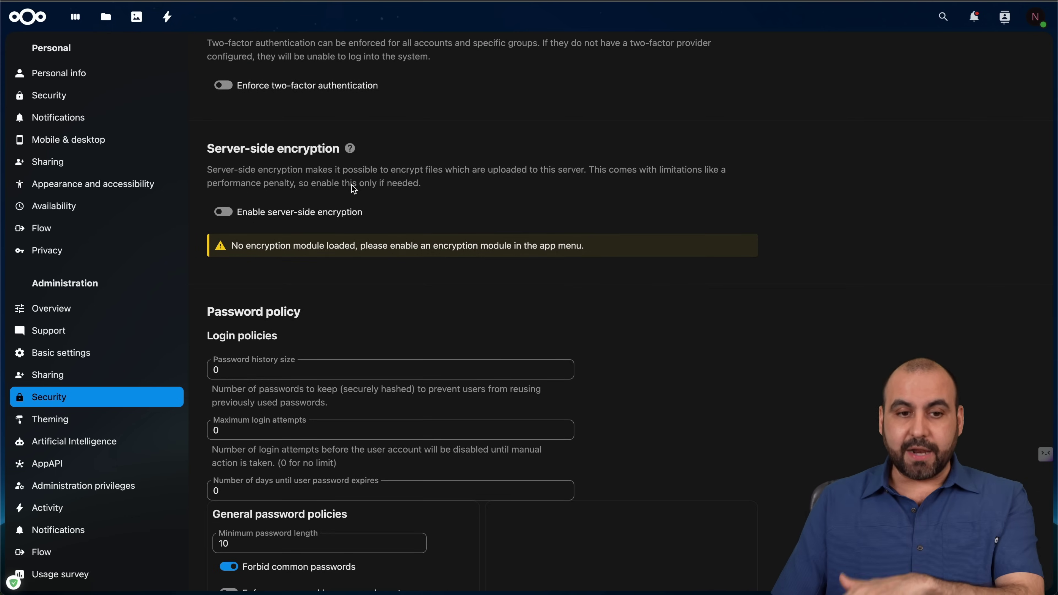
scroll(415, 179, "down", 9)
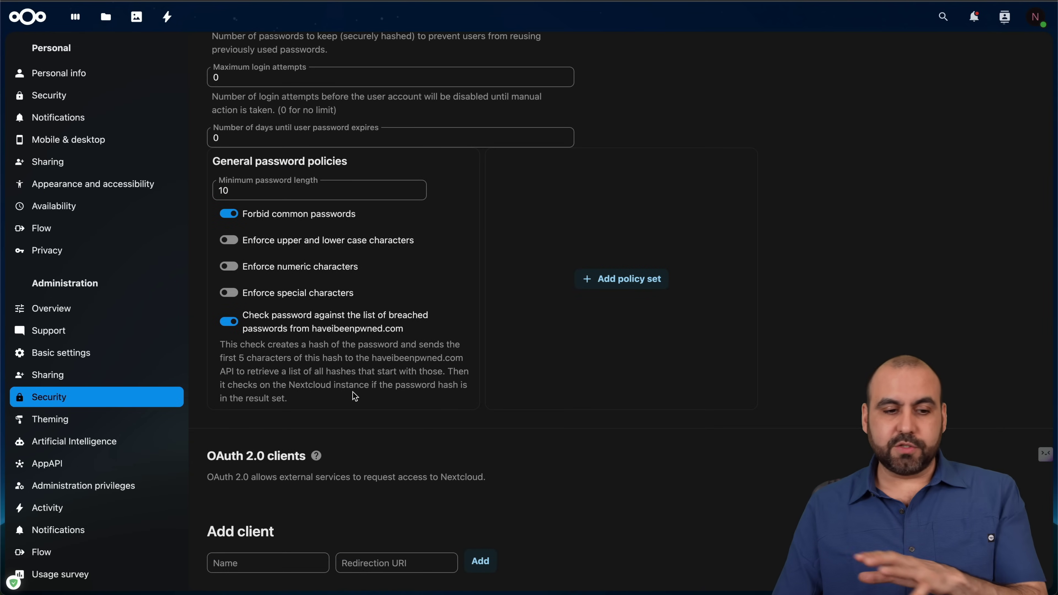
left_click(79, 418)
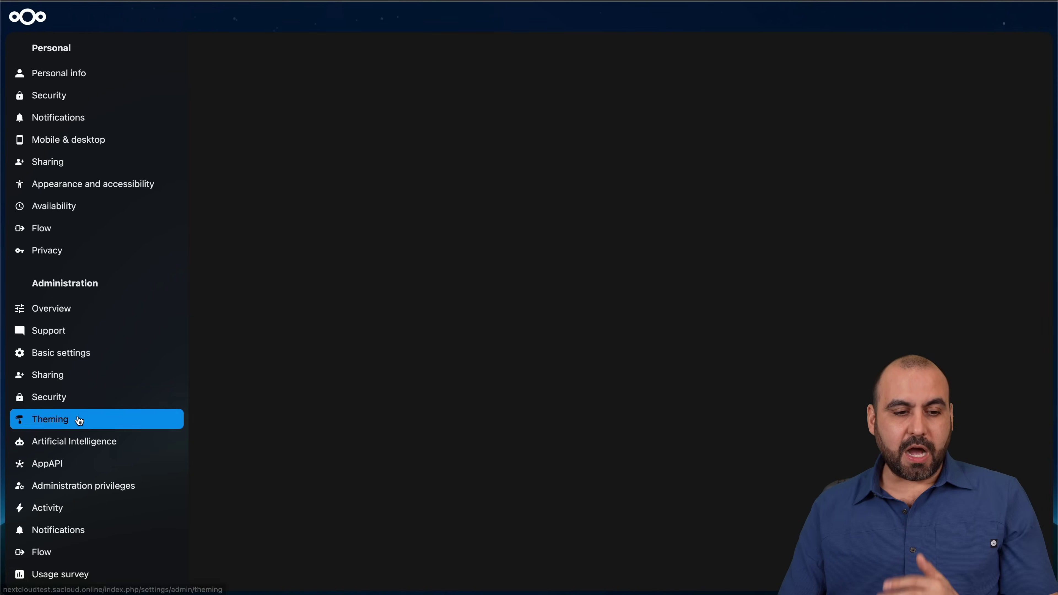
left_click(116, 448)
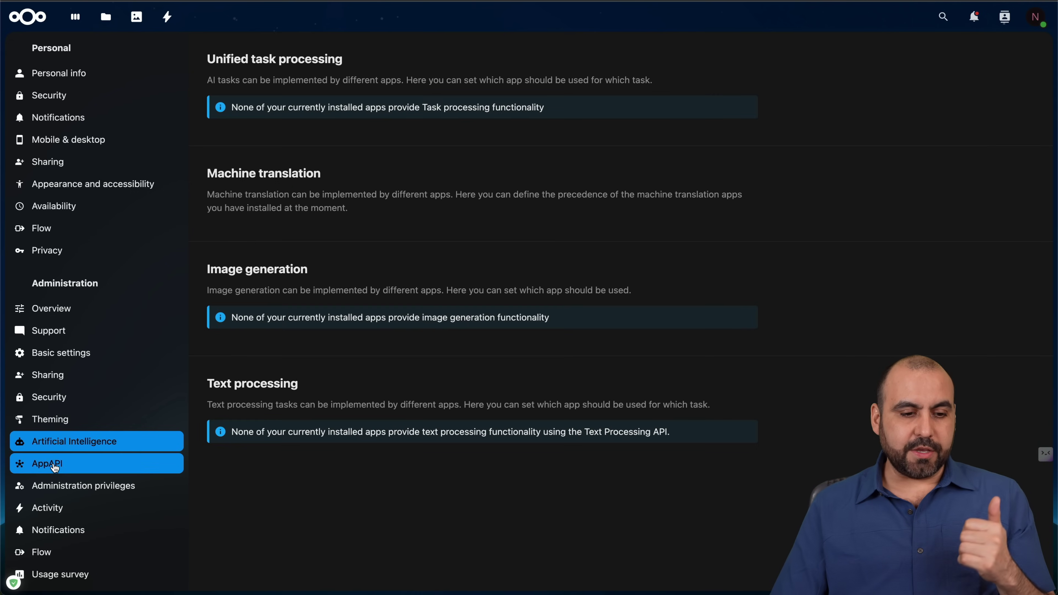
left_click(63, 463)
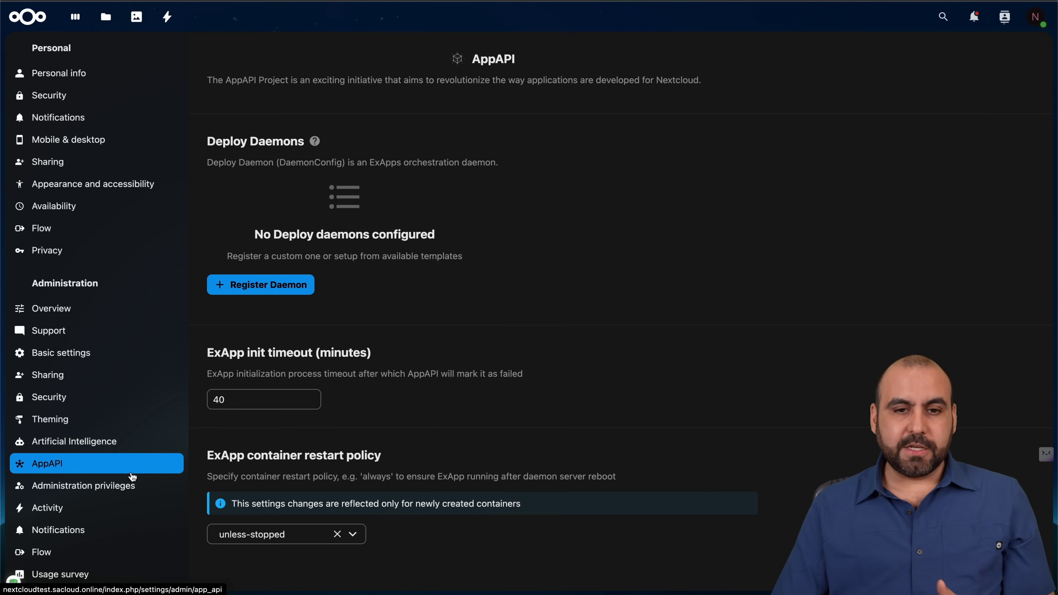
scroll(133, 476, "down", 2)
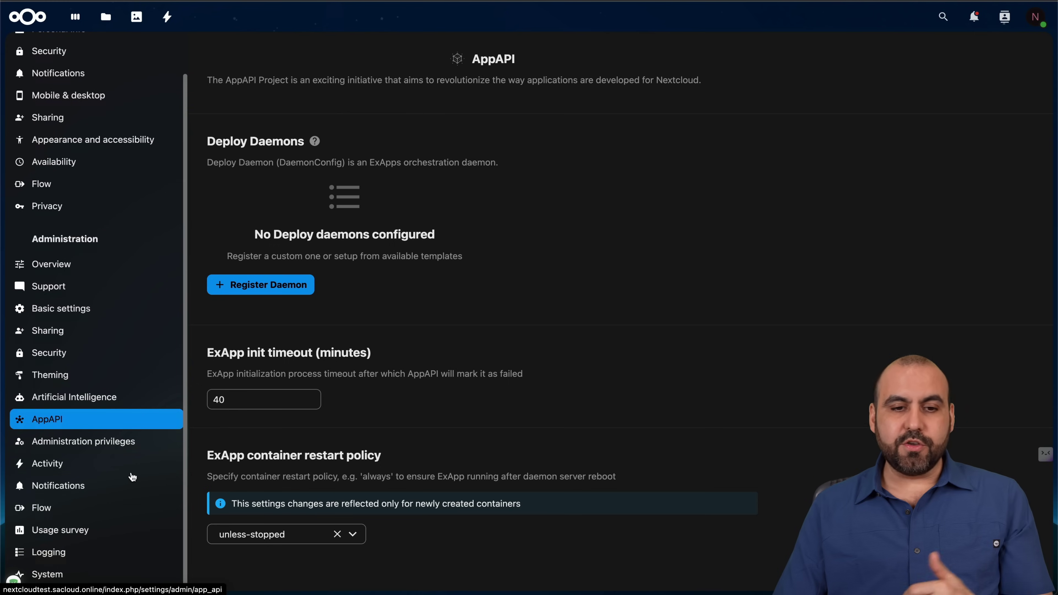
left_click(111, 447)
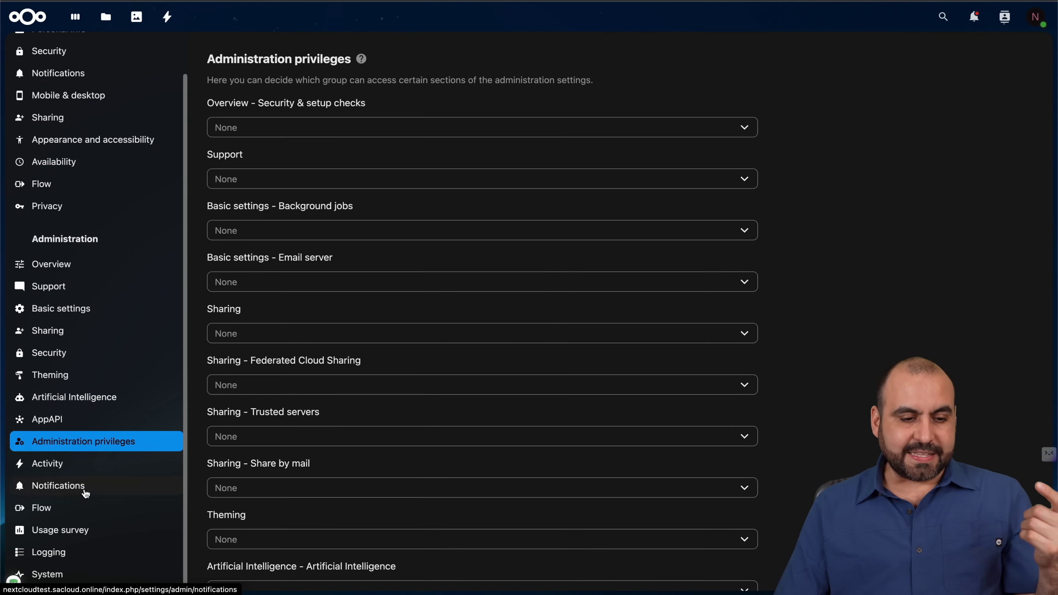
left_click(45, 508)
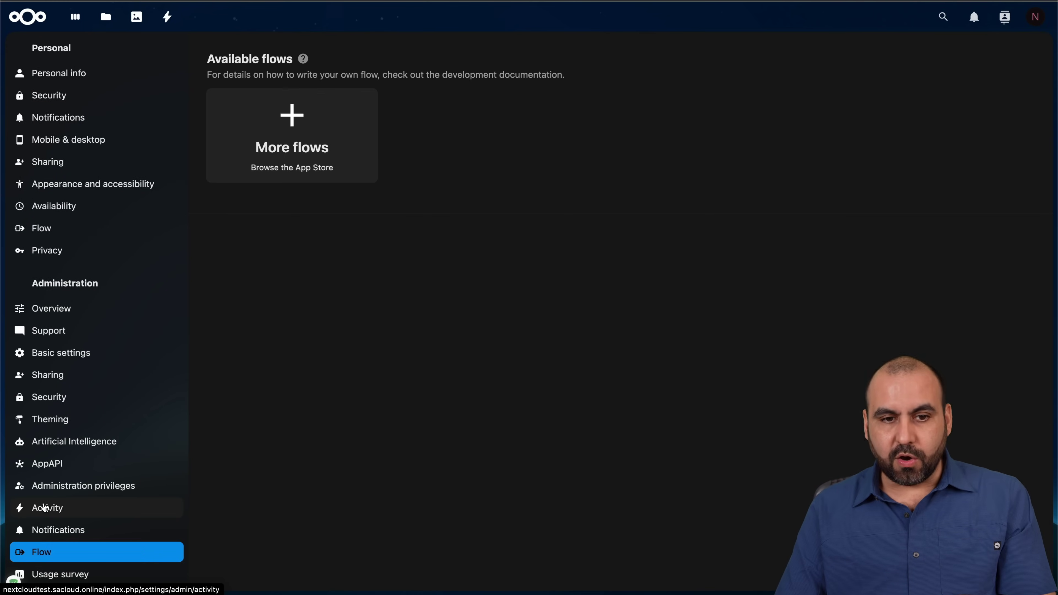
left_click(296, 124)
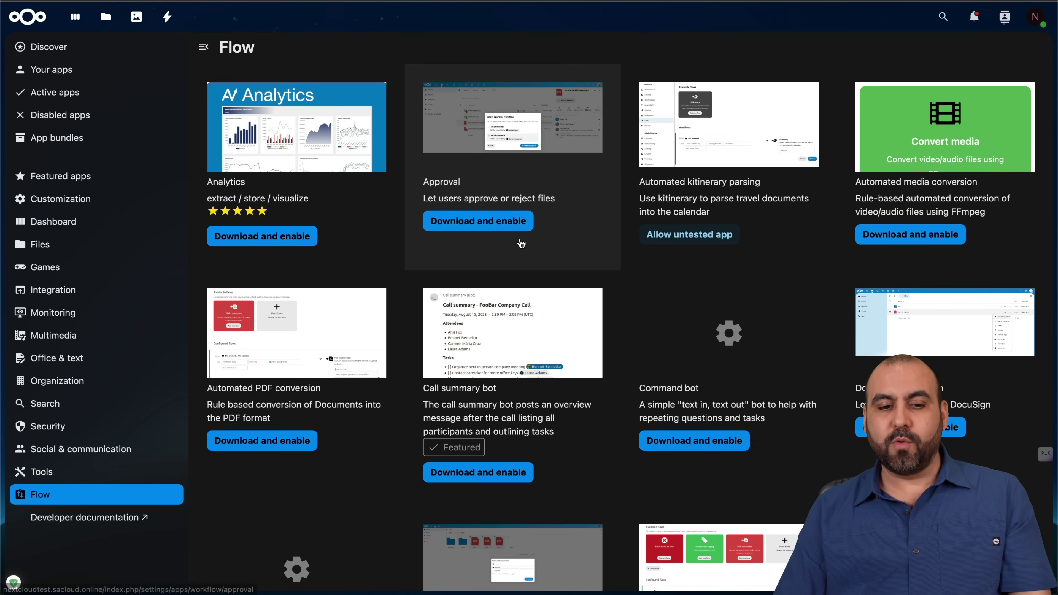
Scroll the Flow apps, check Customization, then scroll through the Your apps list of installed apps.
scroll(535, 269, "down", 3)
scroll(535, 271, "down", 10)
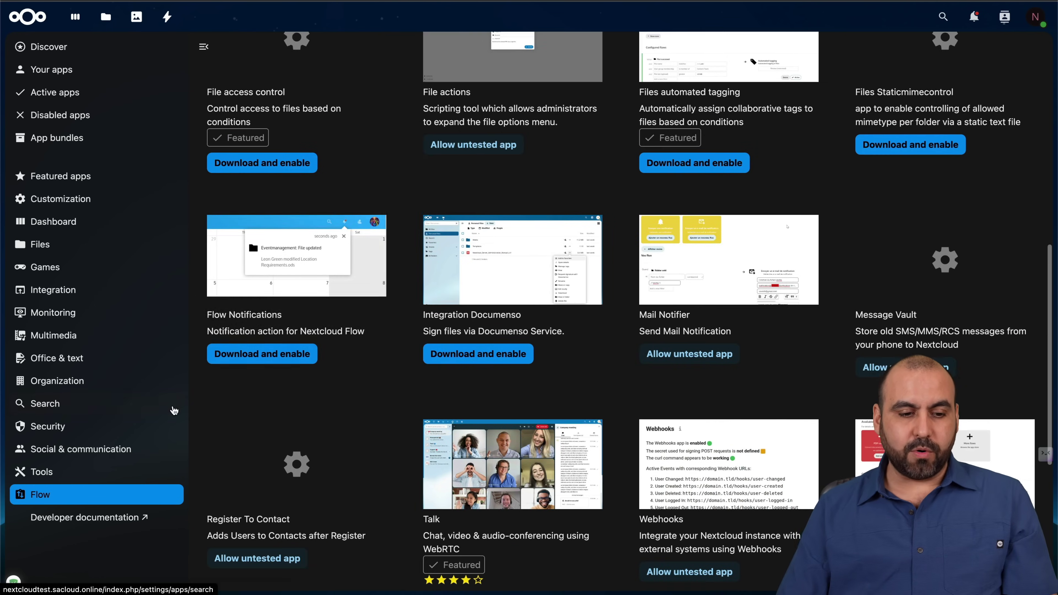
left_click(83, 199)
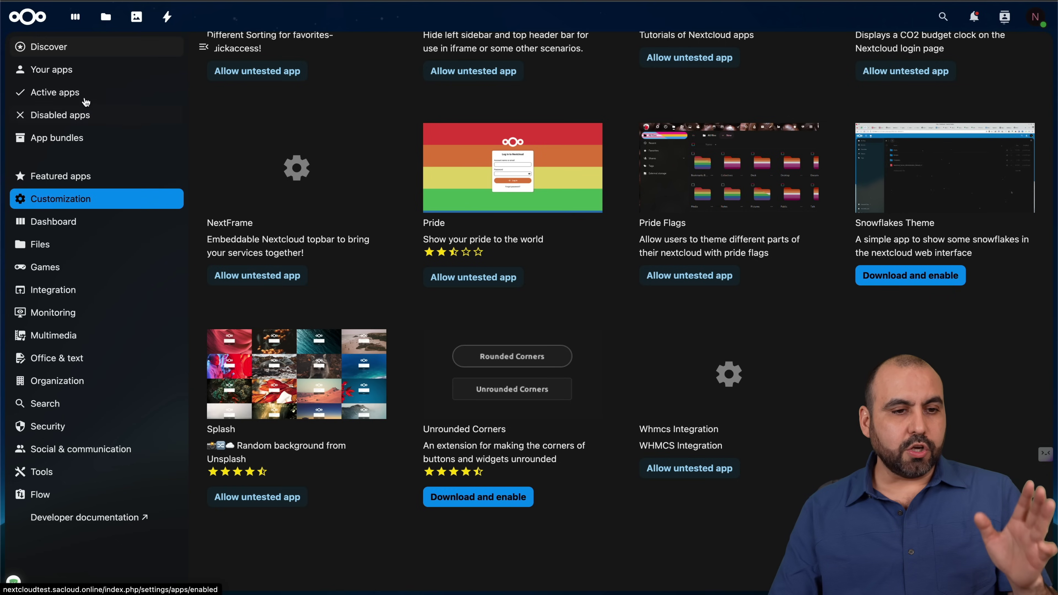
left_click(76, 78)
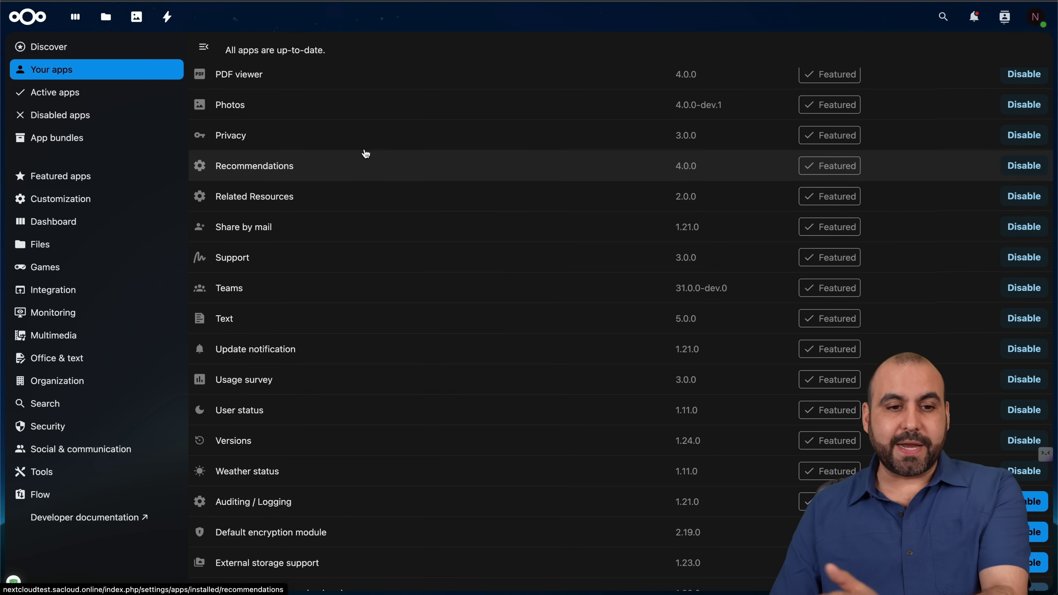
scroll(424, 154, "down", 5)
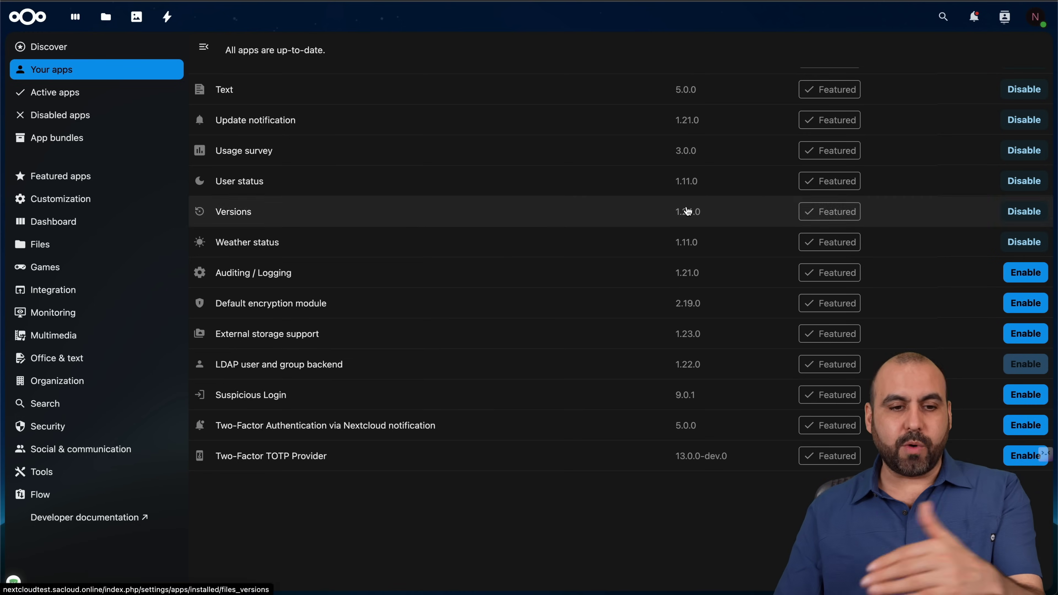
scroll(687, 211, "up", 3)
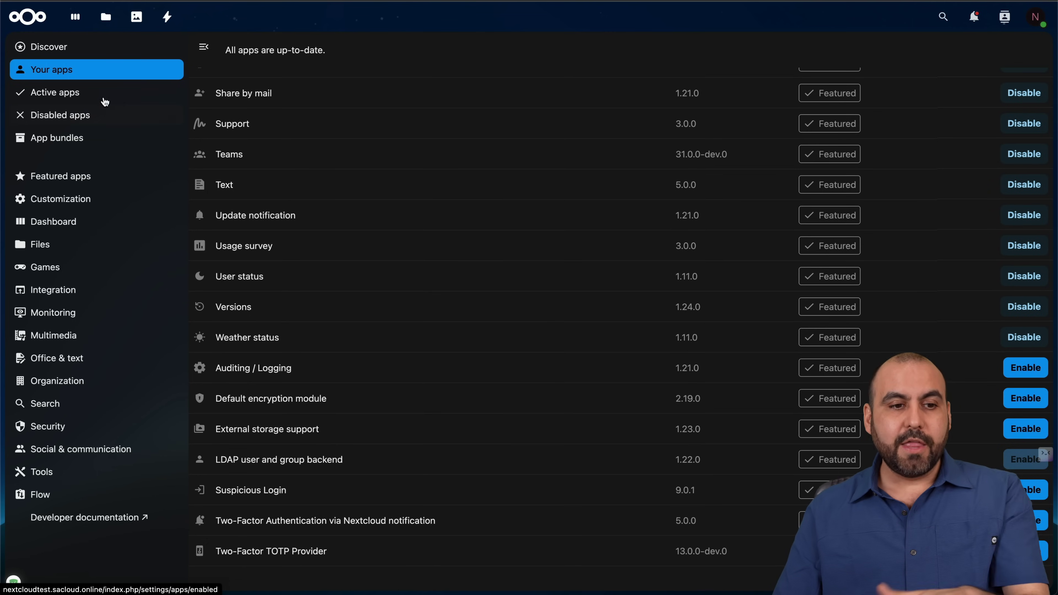
View the Active apps, Disabled apps and App bundles lists in the app store.
left_click(83, 94)
left_click(83, 116)
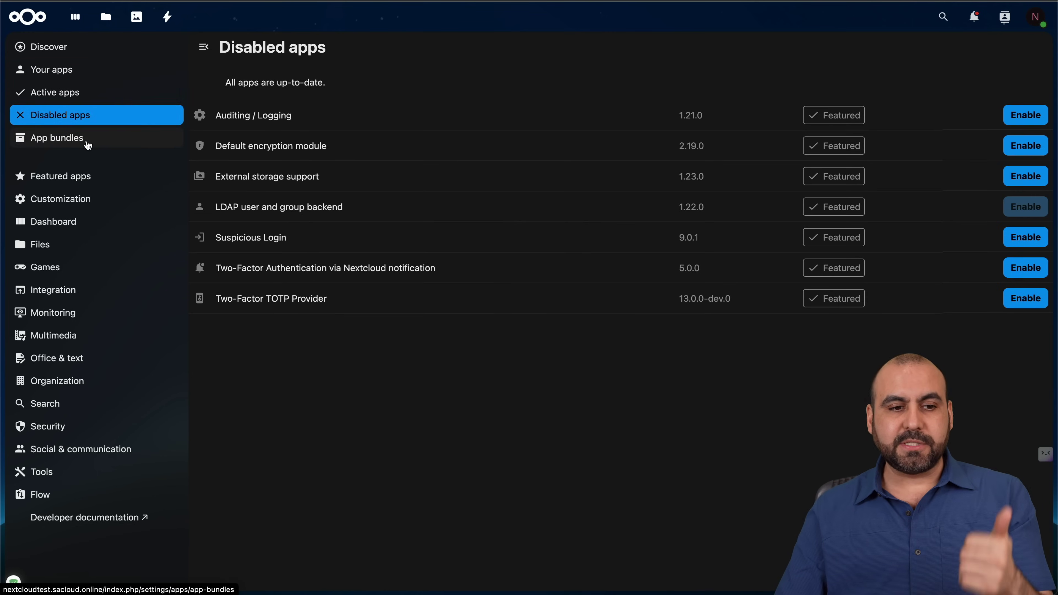
left_click(87, 141)
scroll(338, 288, "down", 5)
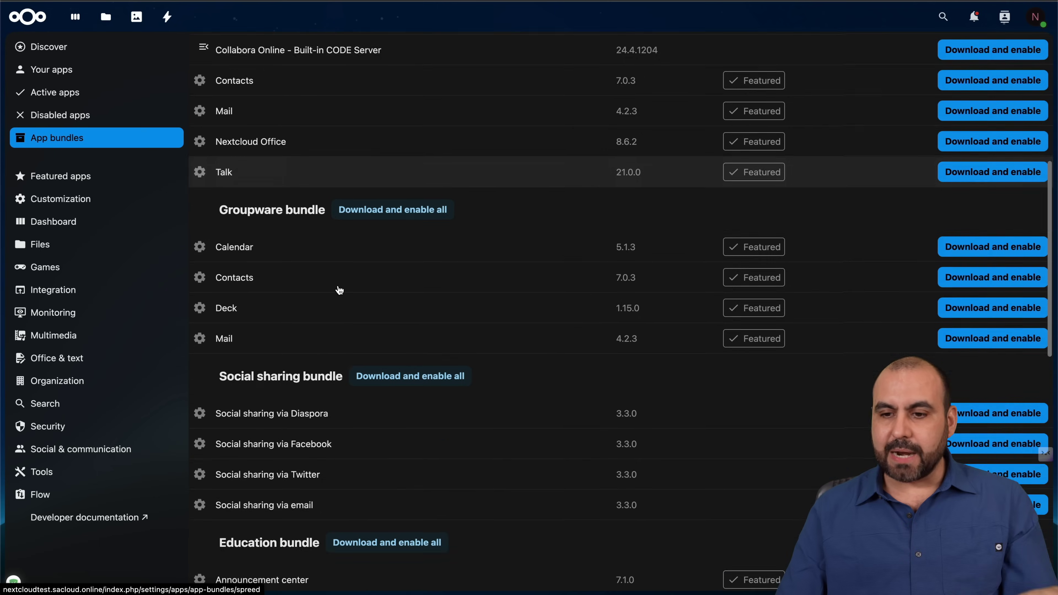
scroll(338, 288, "down", 4)
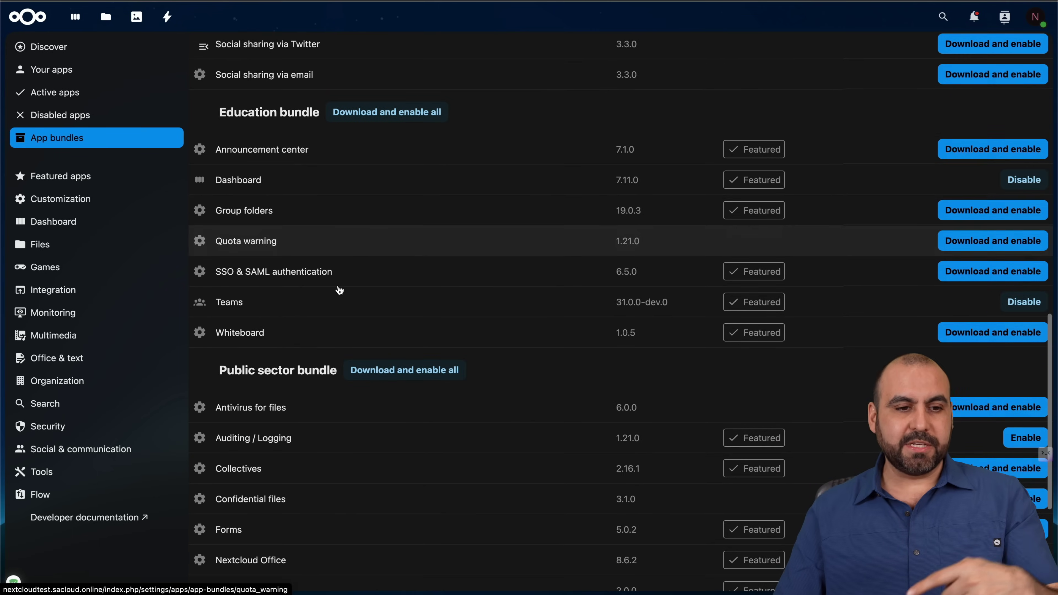
Browse the Featured, Customization, Dashboard, Files, Games, Integration and Monitoring categories, then open Administration settings.
left_click(63, 175)
left_click(85, 203)
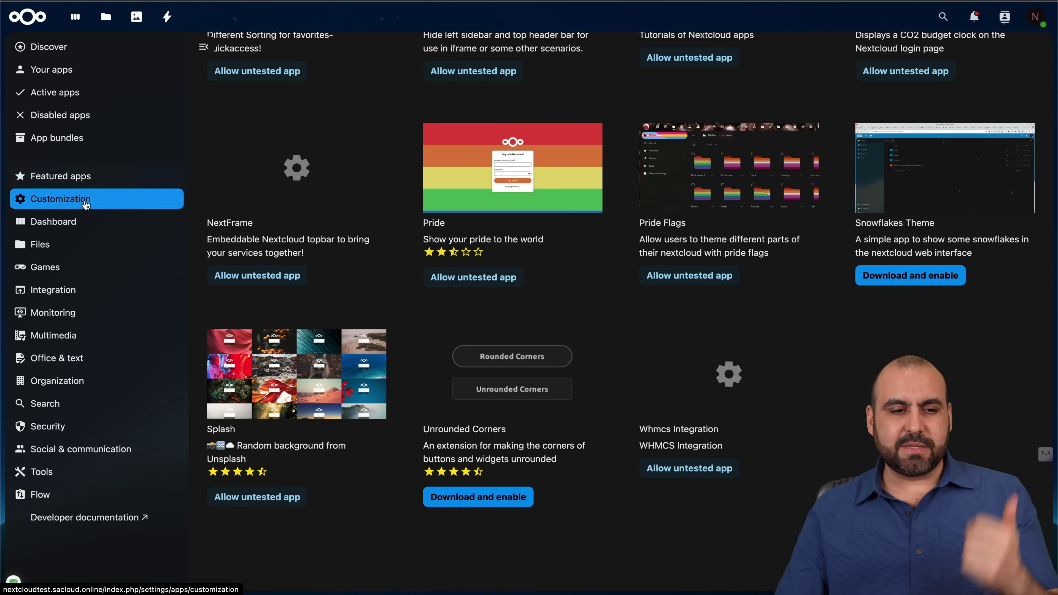
left_click(93, 228)
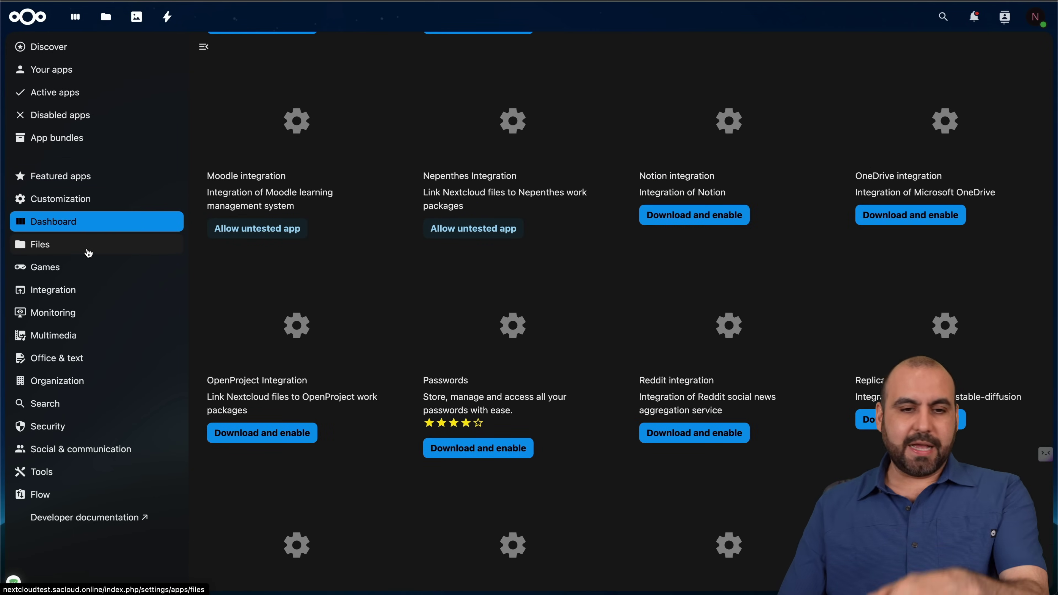
left_click(89, 253)
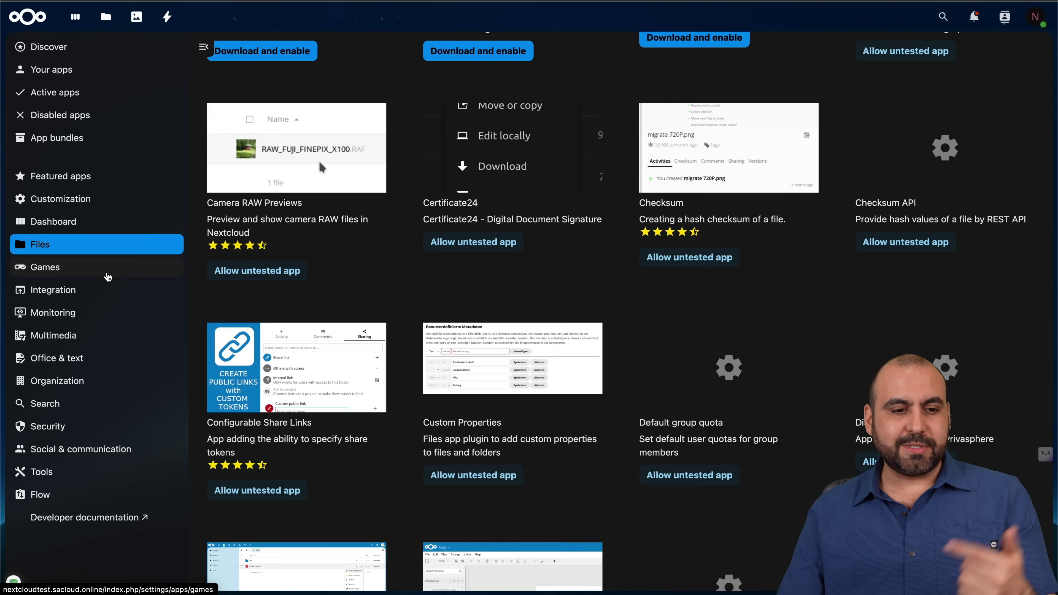
left_click(107, 274)
left_click(108, 294)
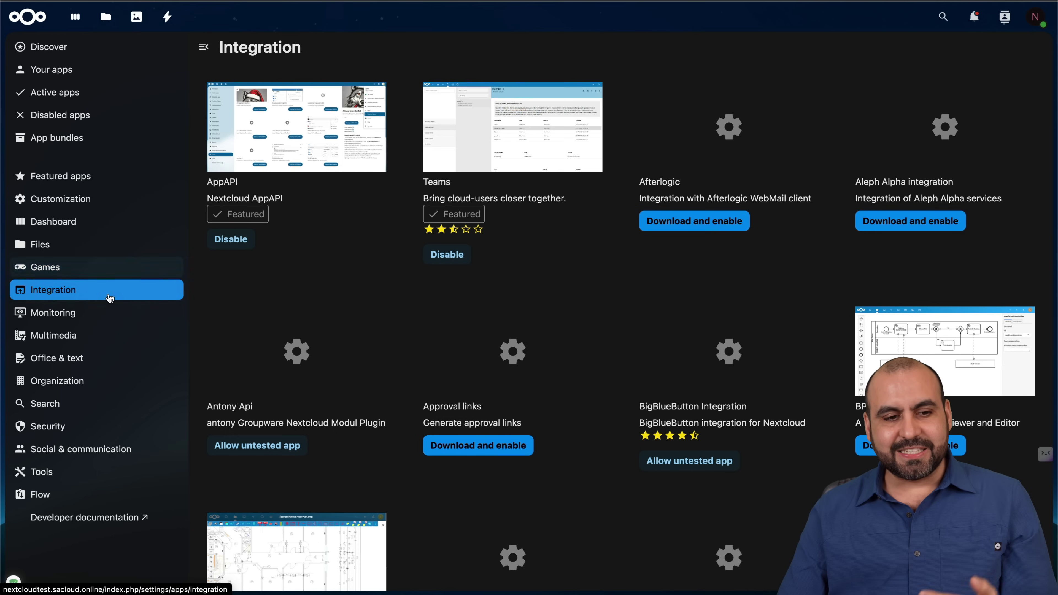
left_click(115, 317)
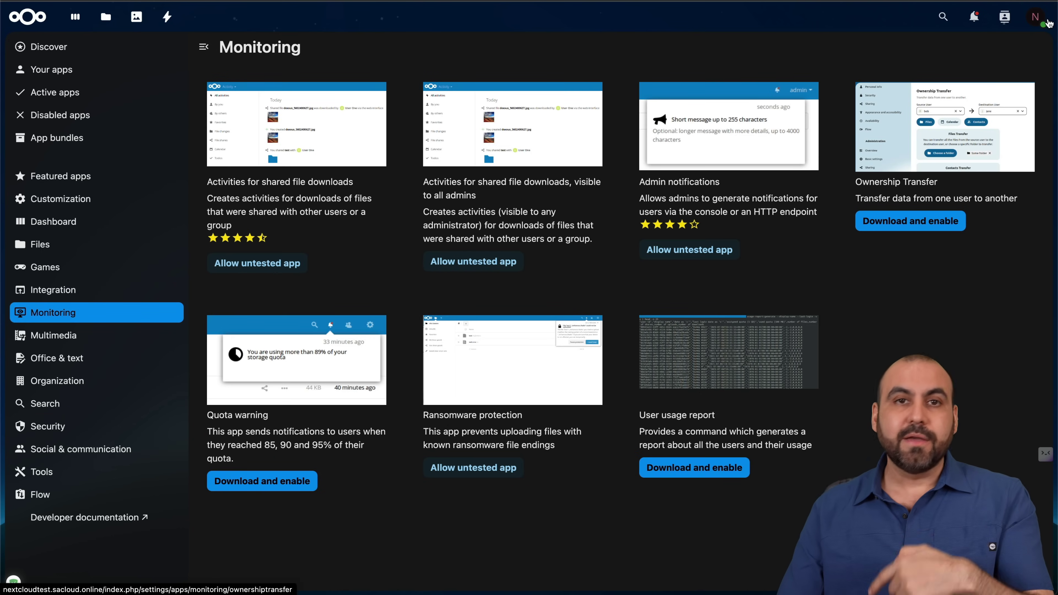
left_click(1046, 17)
left_click(968, 149)
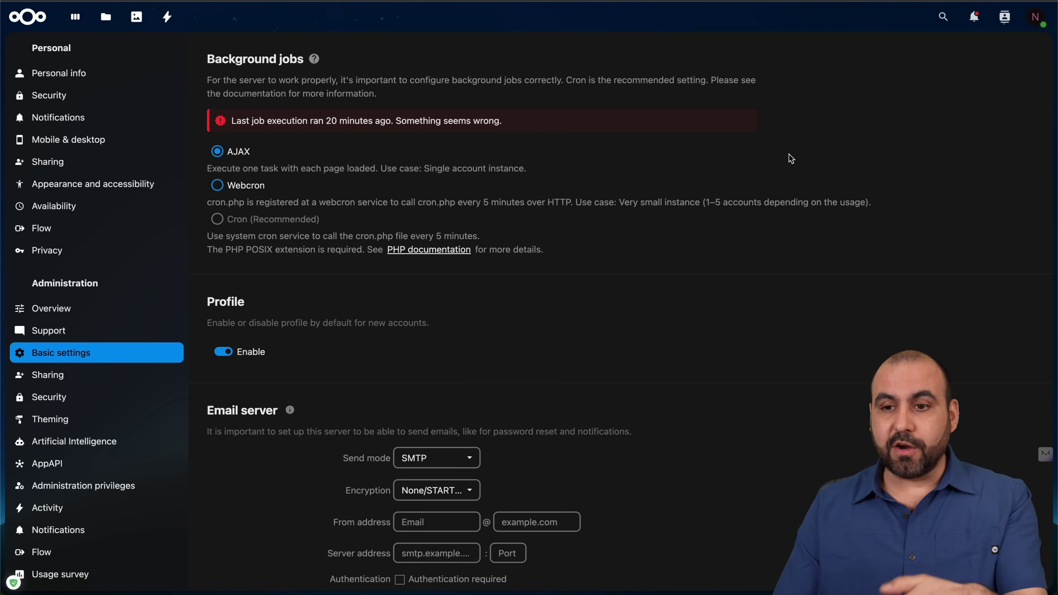
Draft a new account with admin group, default quota and admin as manager, then cancel it.
left_click(1037, 17)
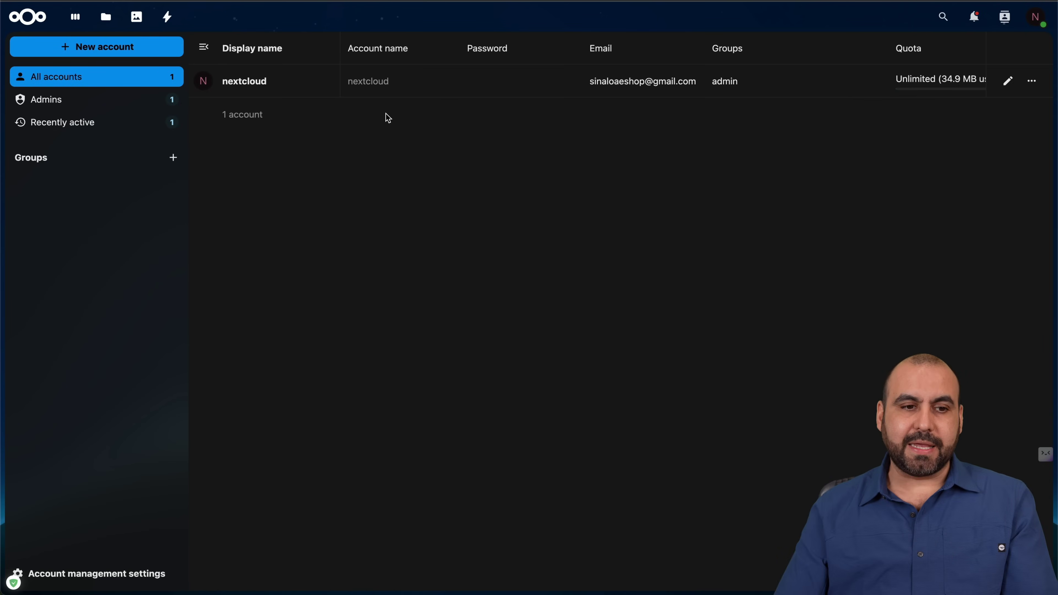
left_click(121, 47)
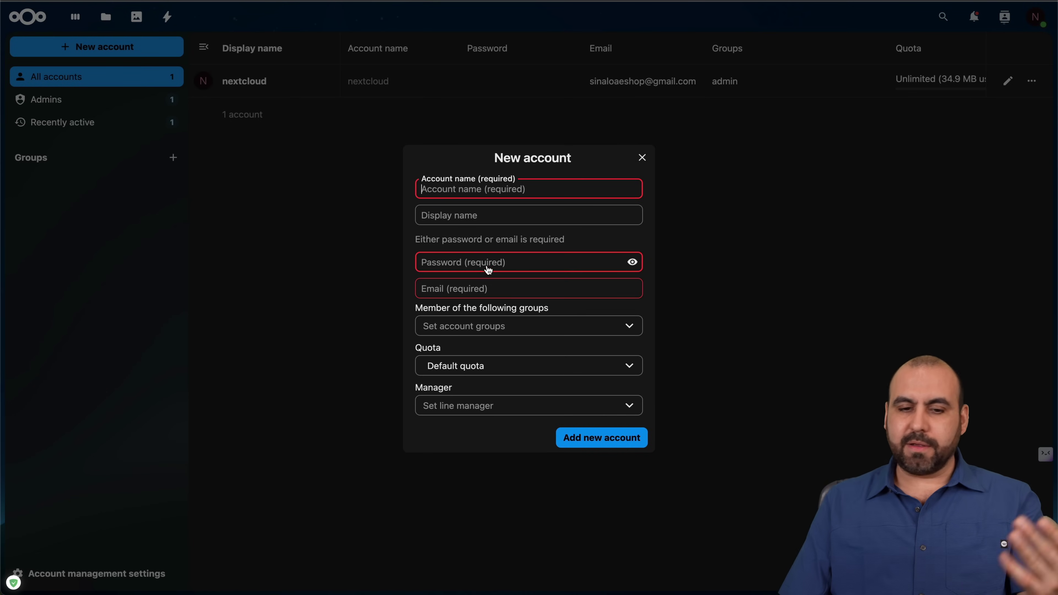
left_click(544, 330)
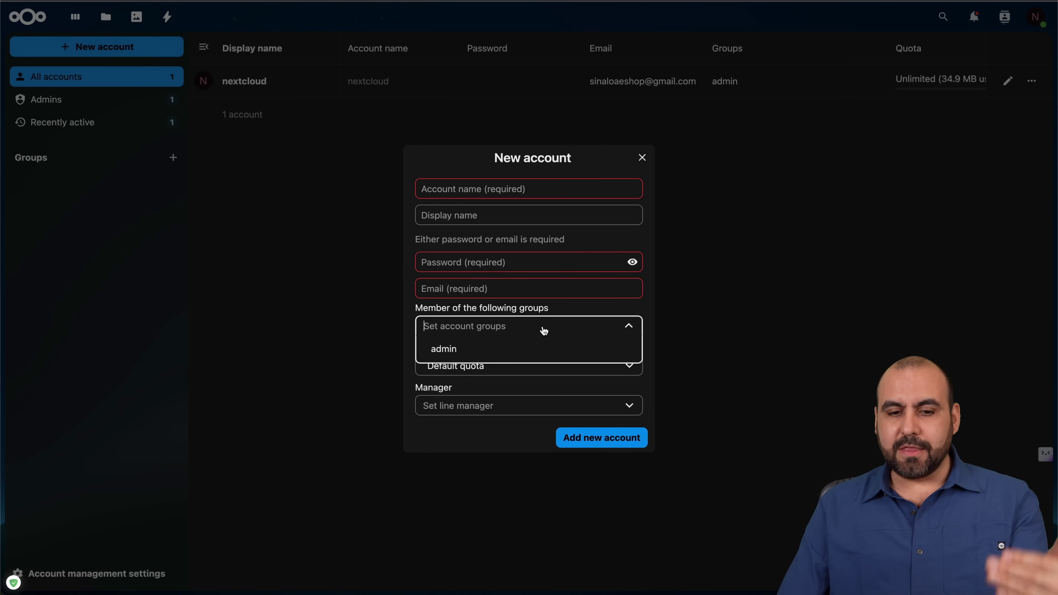
left_click(490, 349)
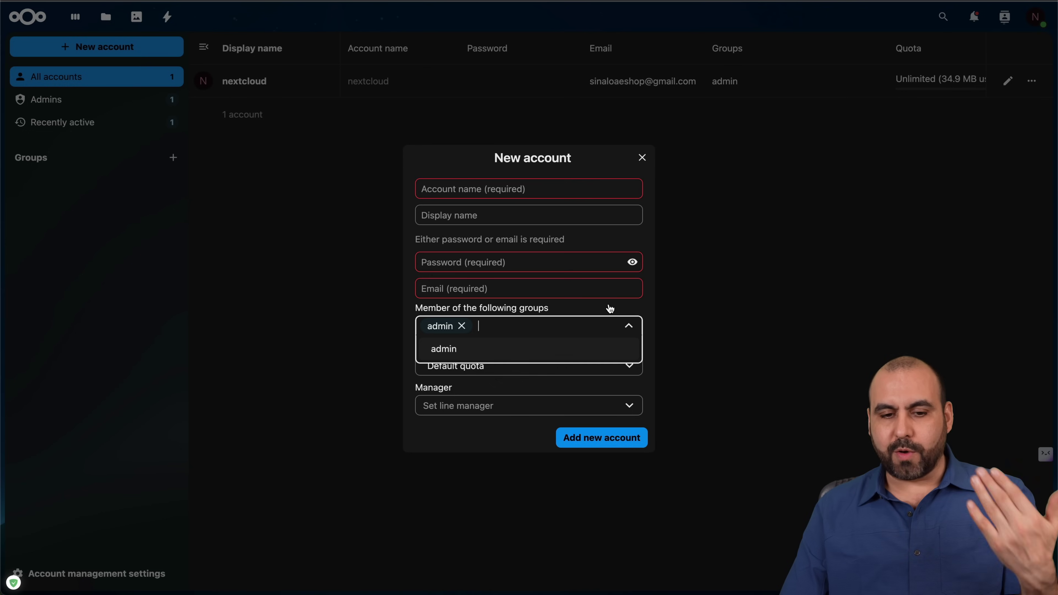
left_click(637, 393)
left_click(575, 365)
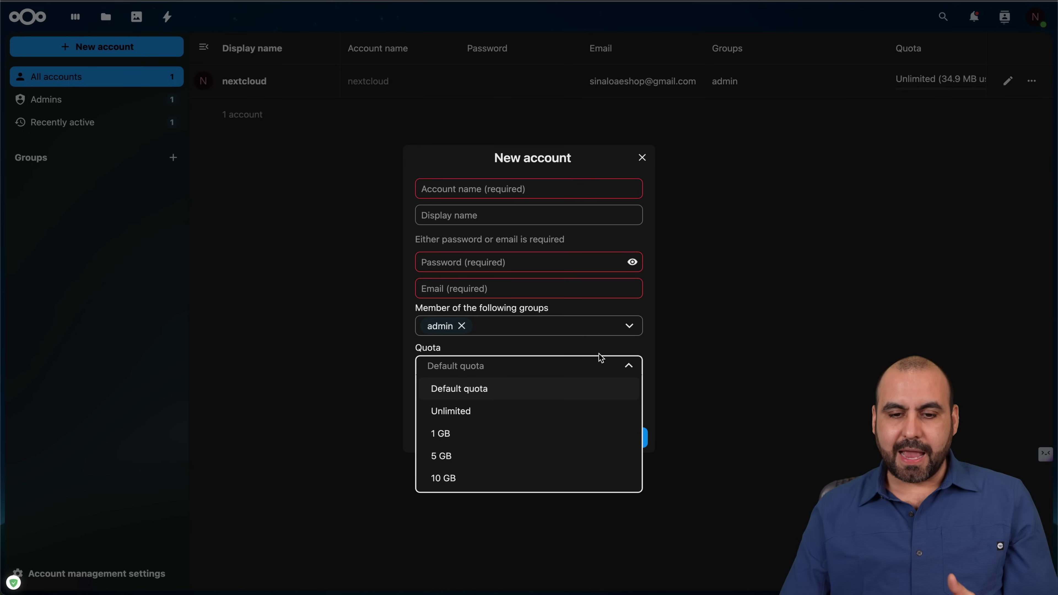
left_click(650, 328)
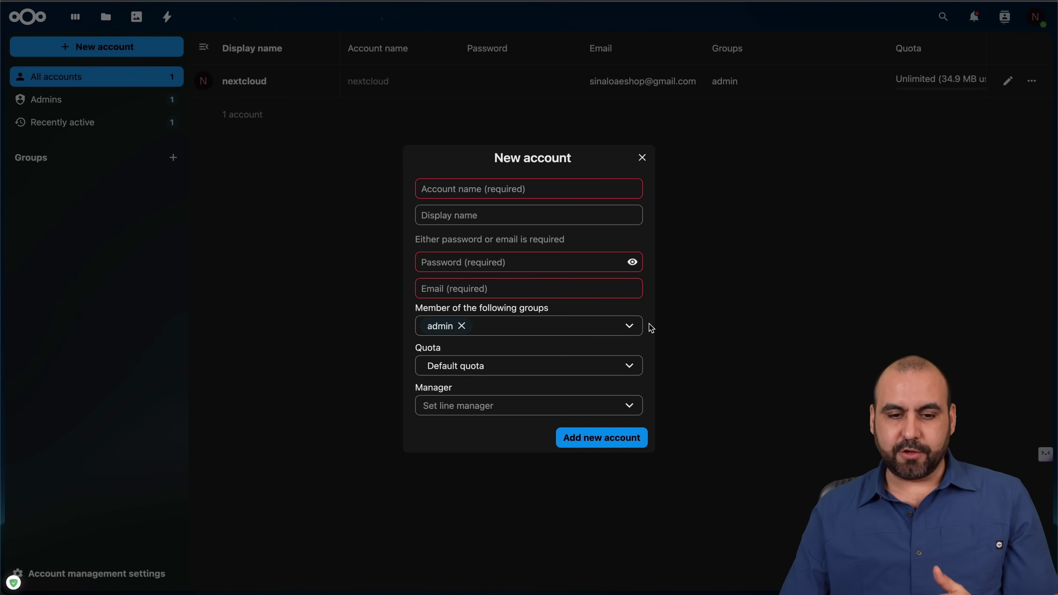
left_click(496, 408)
left_click(540, 443)
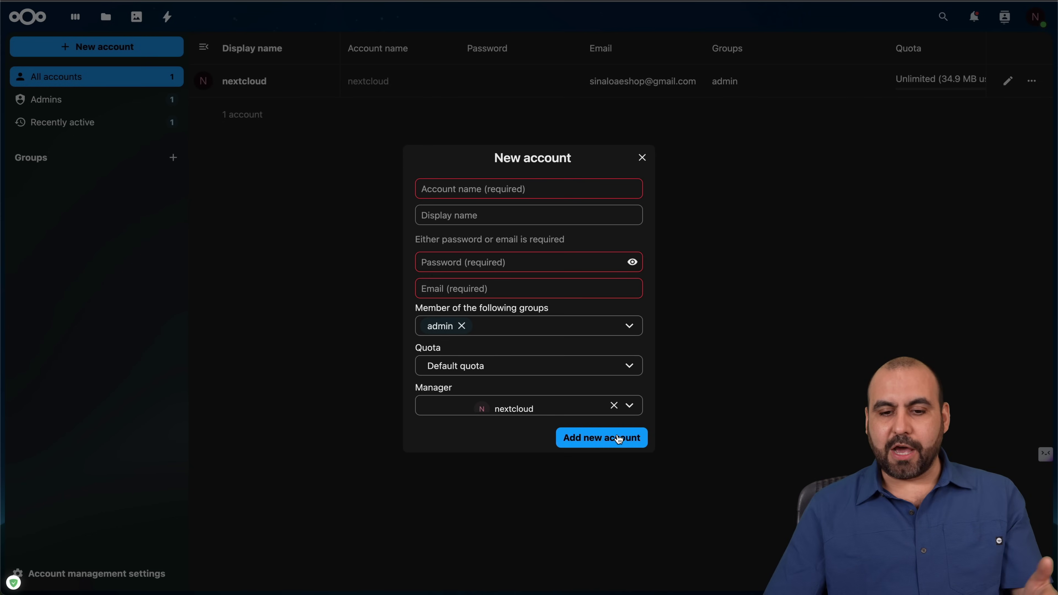
left_click(642, 159)
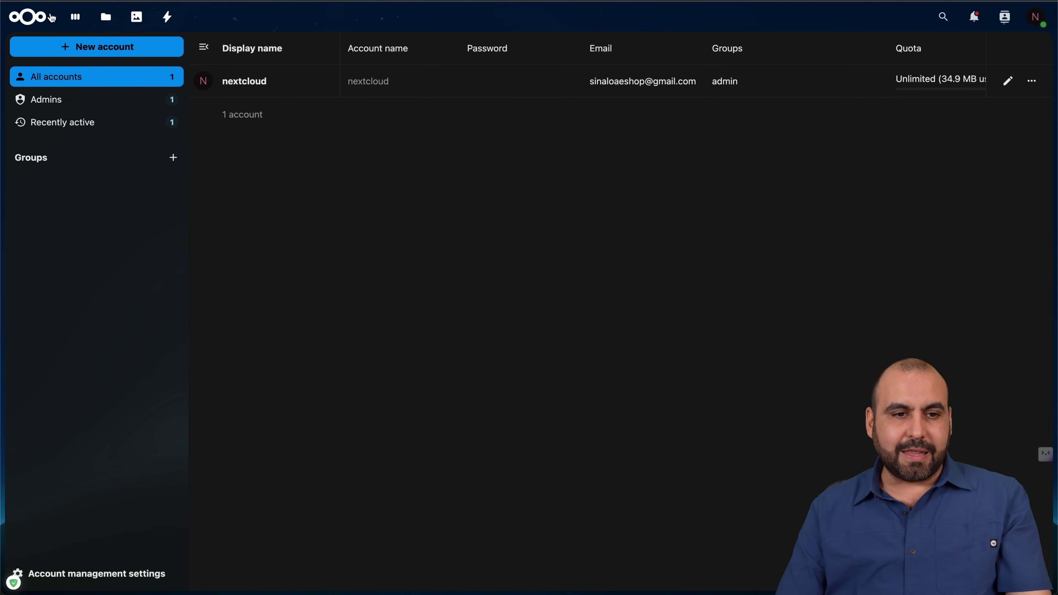
Return to the Nextcloud Dashboard using the logo at top left.
left_click(33, 18)
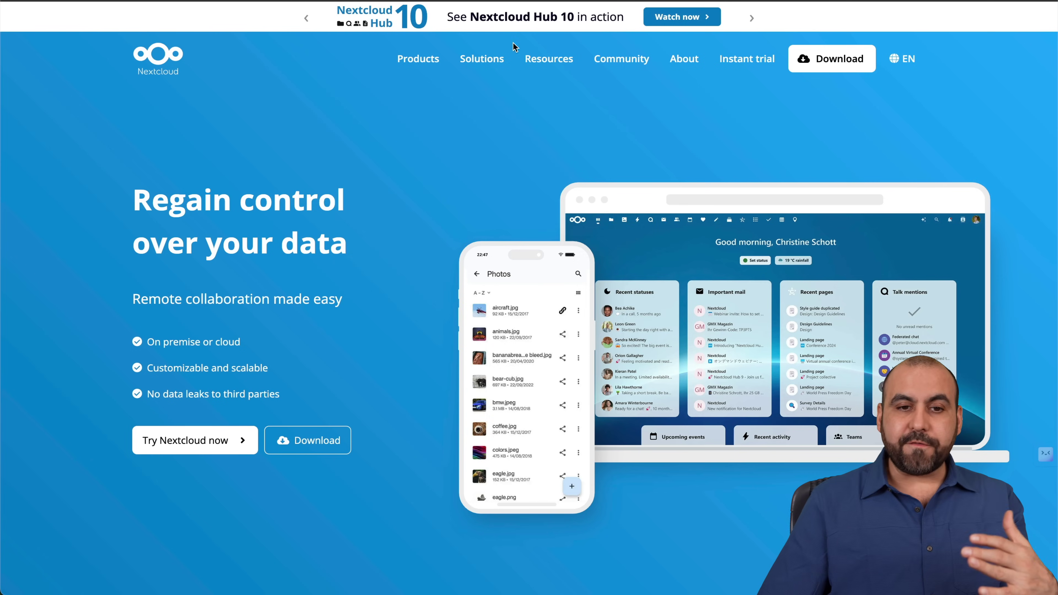
mouse_move(481, 58)
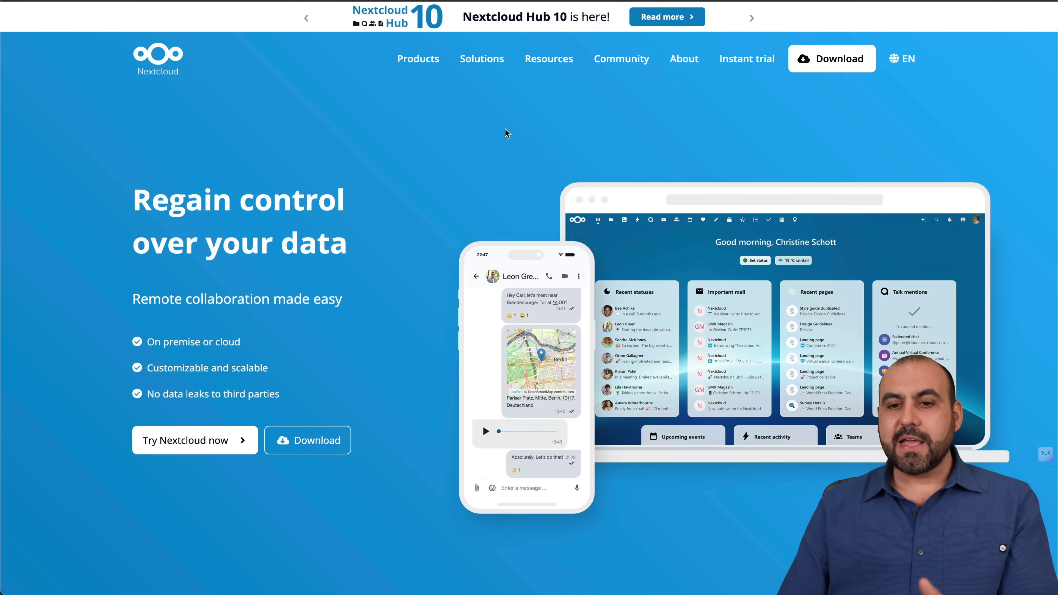
left_click(745, 65)
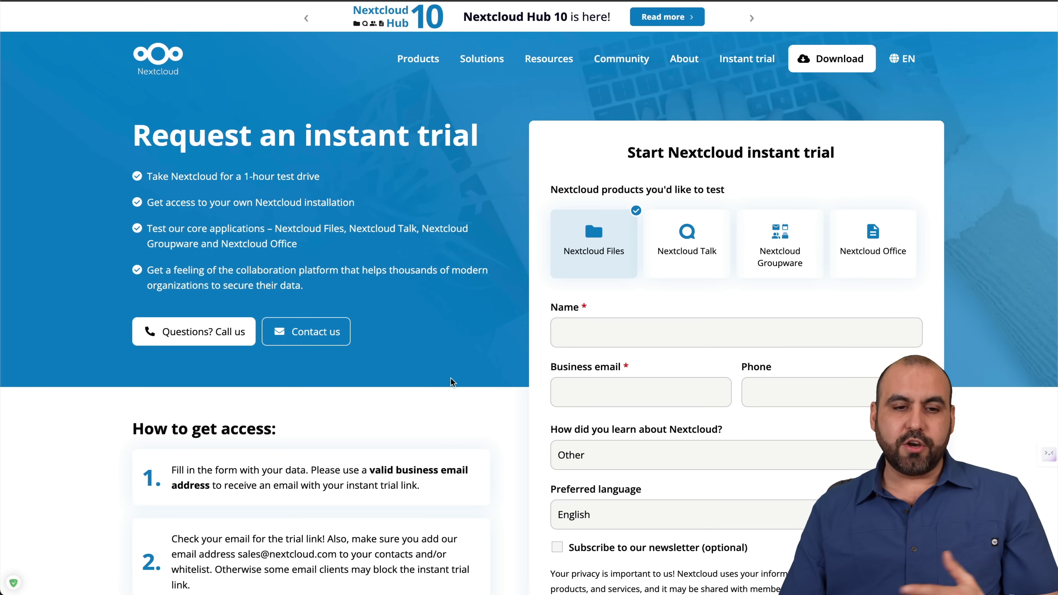
scroll(471, 400, "down", 10)
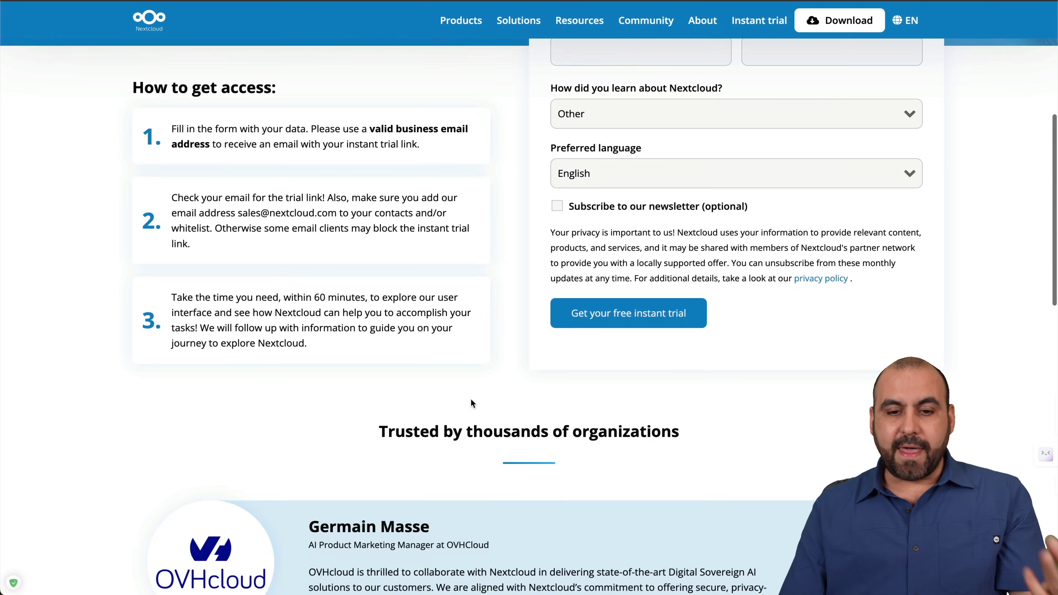
scroll(471, 400, "up", 10)
scroll(471, 400, "left", 3)
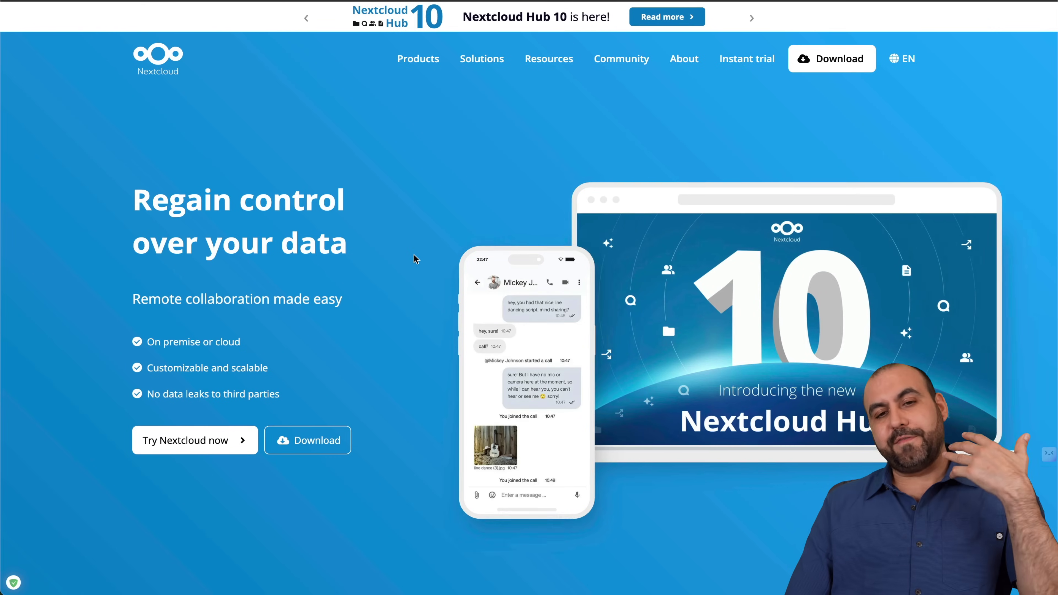